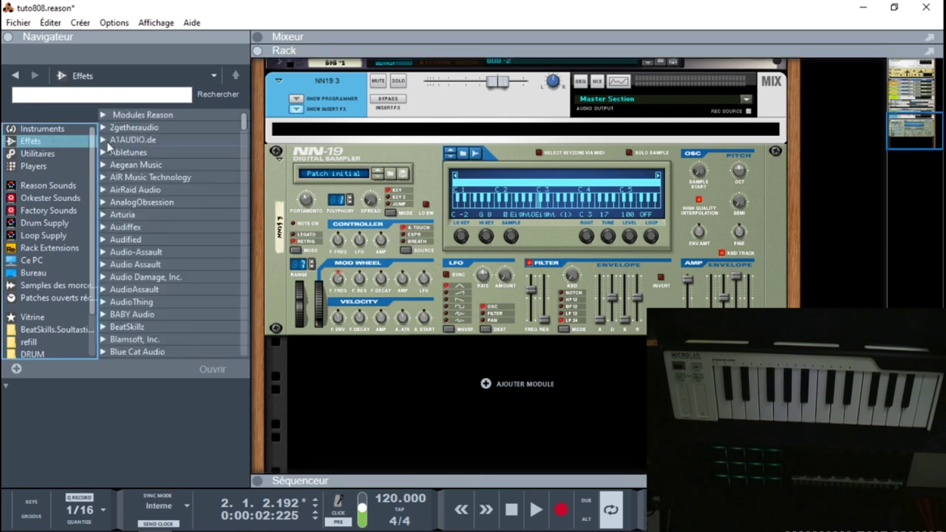
Step: Add a Scream 4 from the Reason effects as an insert effect on the NN19 3 sampler
mouse_move(245, 122)
left_mouse_down()
mouse_move(245, 145)
mouse_move(243, 119)
left_mouse_up()
left_click(174, 118)
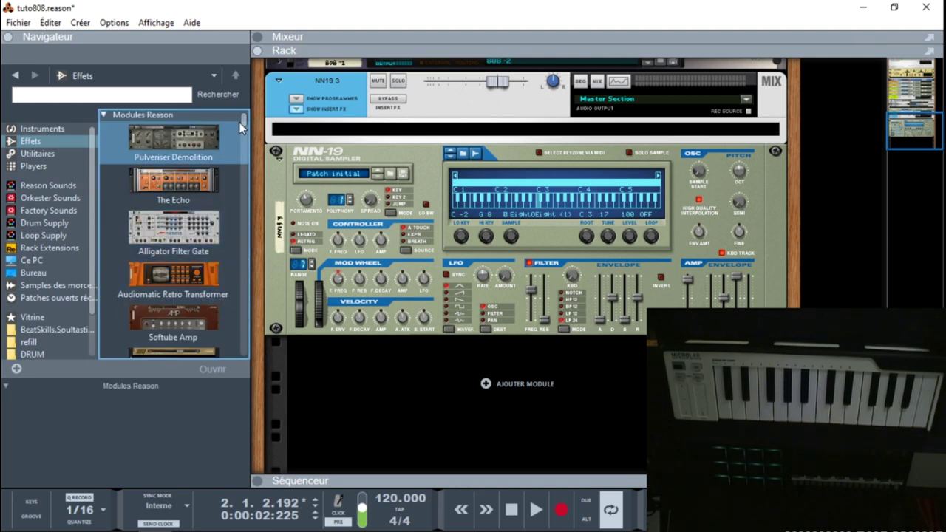
left_click_drag(244, 122, 247, 137)
left_click_drag(196, 218, 480, 135)
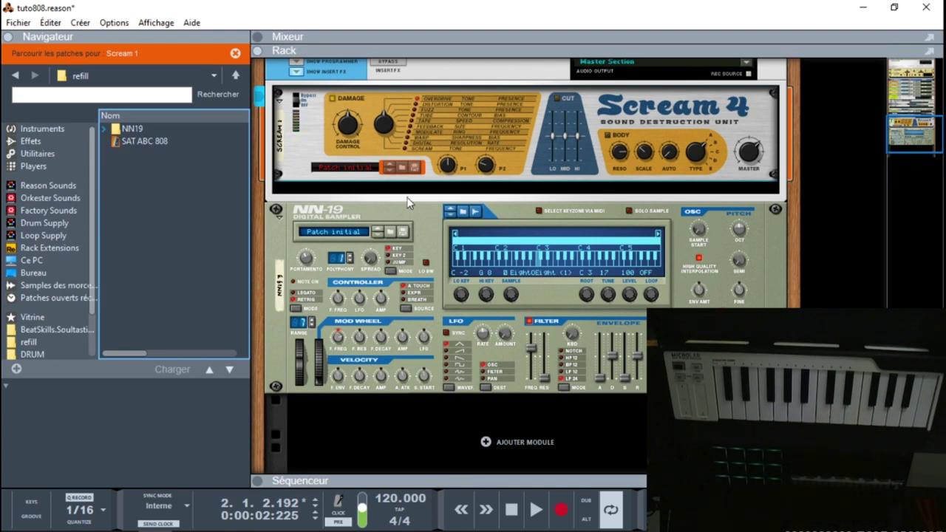
Step: Set the Scream 4 damage type to Tape, enable its Cut section and raise the low and mid bands
left_click(386, 131)
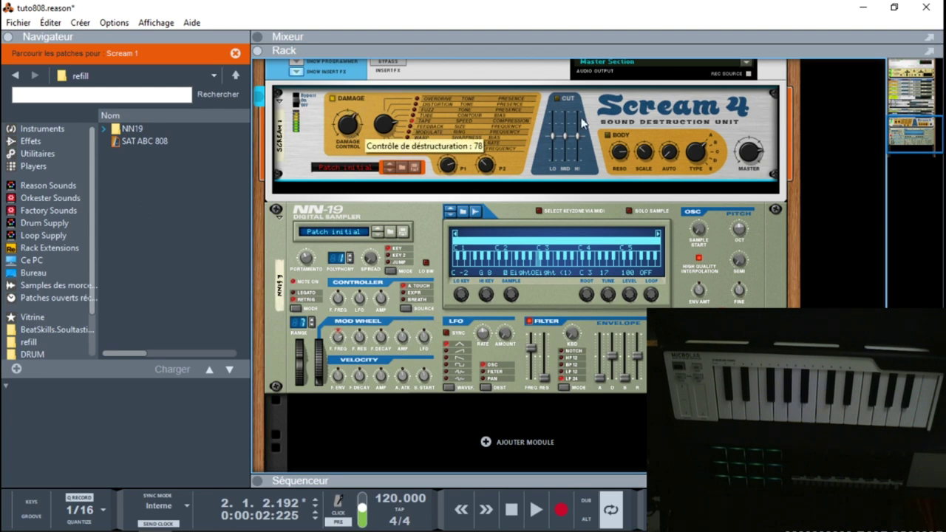
left_click(557, 100)
left_click_drag(554, 131, 556, 122)
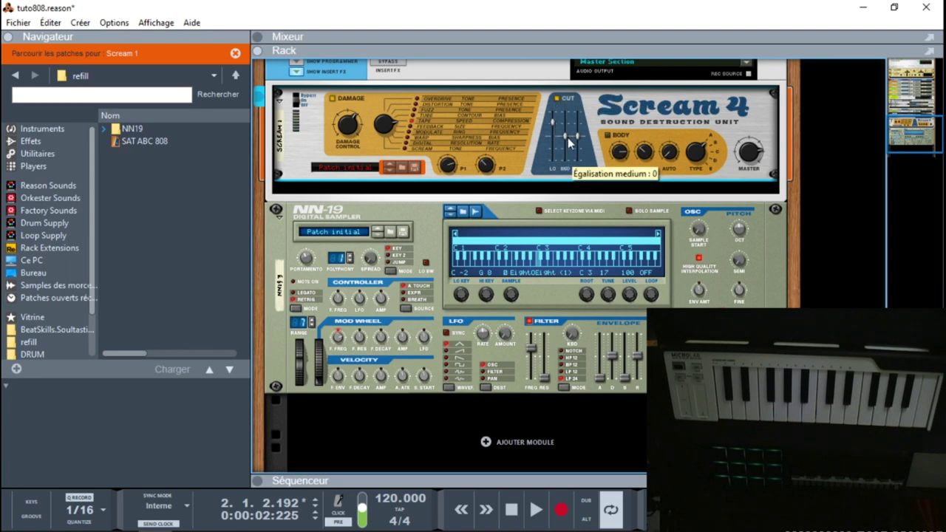
left_click_drag(565, 128, 565, 130)
Step: Copy the 808 track's clip onto the NN19 3 track at the same position in the sequencer
left_click(258, 481)
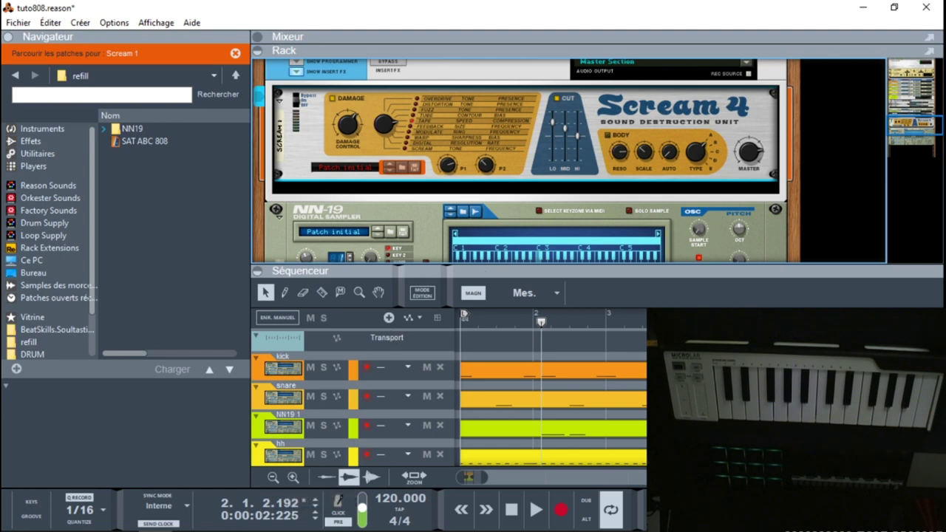
scroll(449, 392, "down", 5)
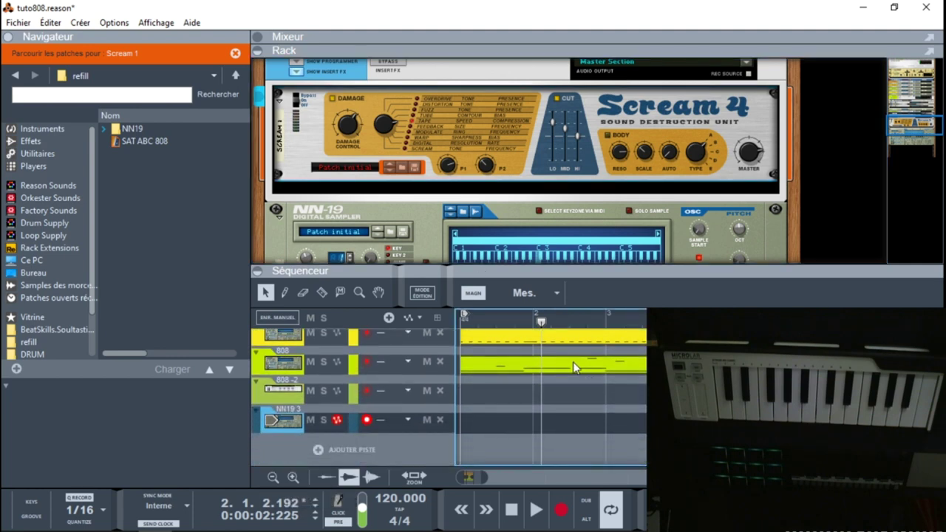
left_click_drag(573, 362, 568, 422)
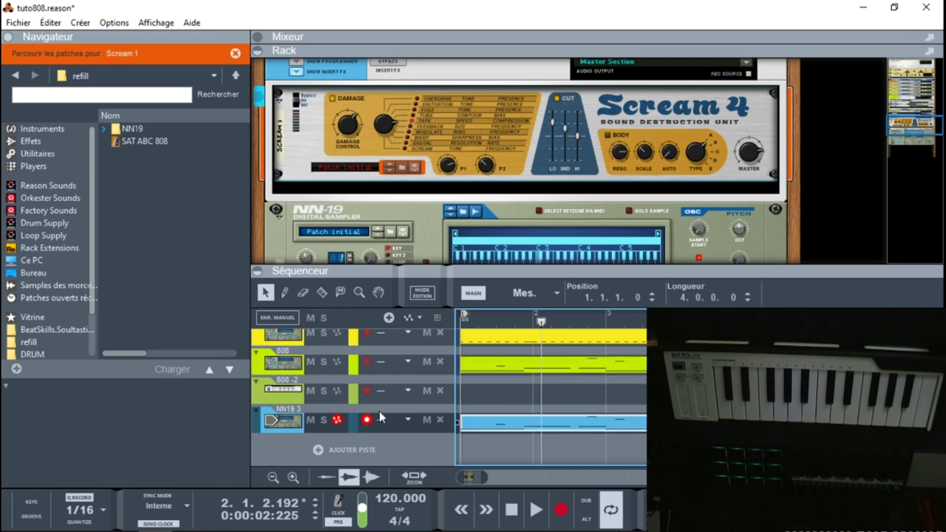
Step: Solo the NN19 3 track, play it back and set the Scream 4 damage control to 62
left_click(323, 420)
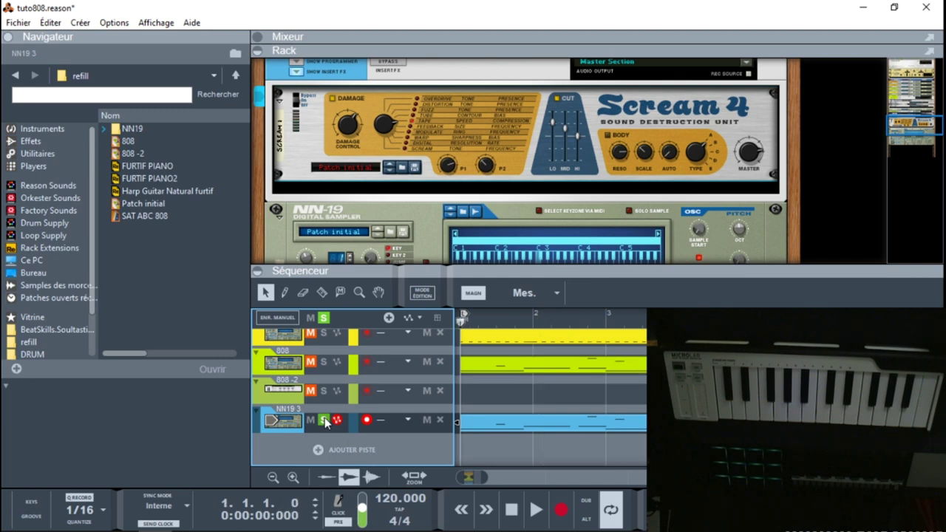
key("space")
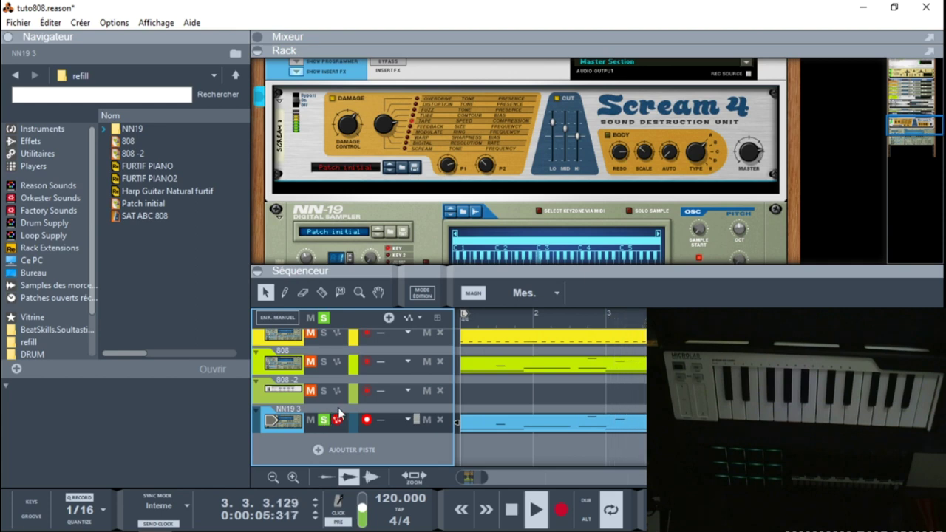
left_click(352, 130)
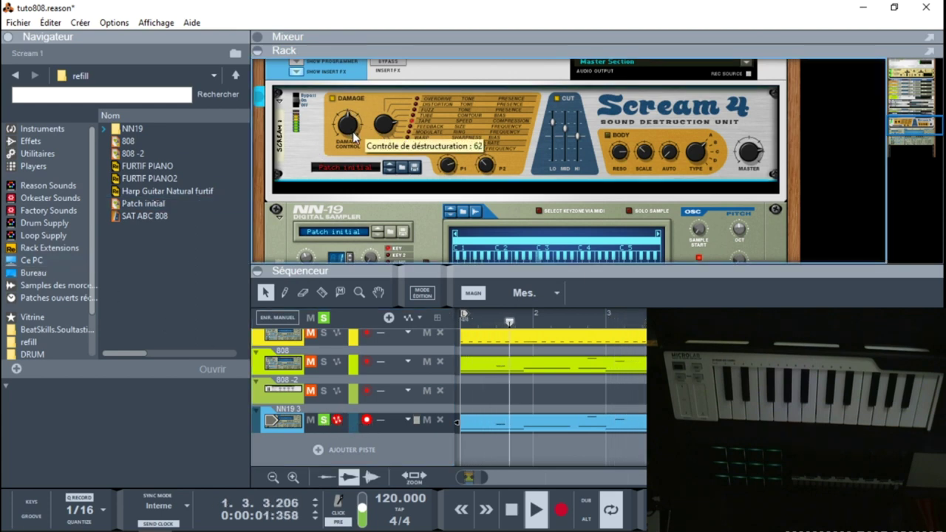
mouse_move(754, 155)
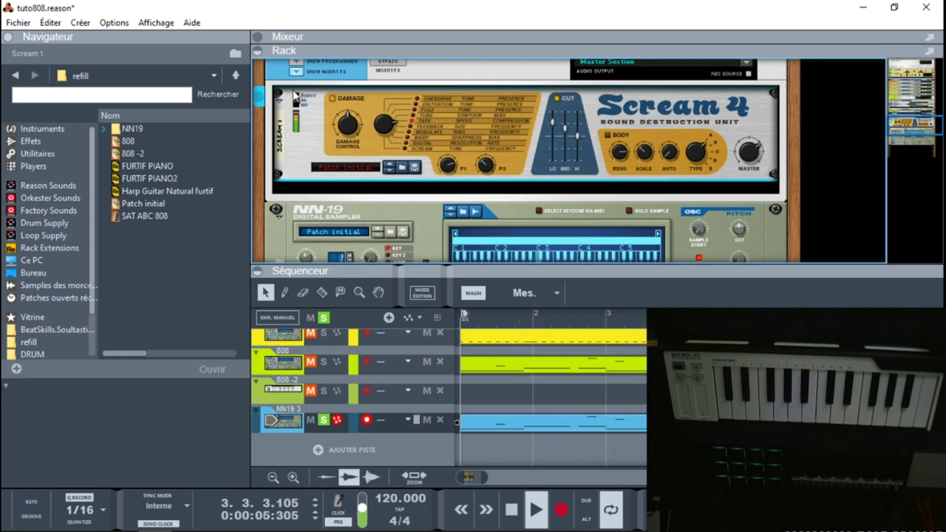
Step: Show only the sequencer and solo the kick, snare, NN19 1 and hh tracks alongside NN19 3
left_click(16, 37)
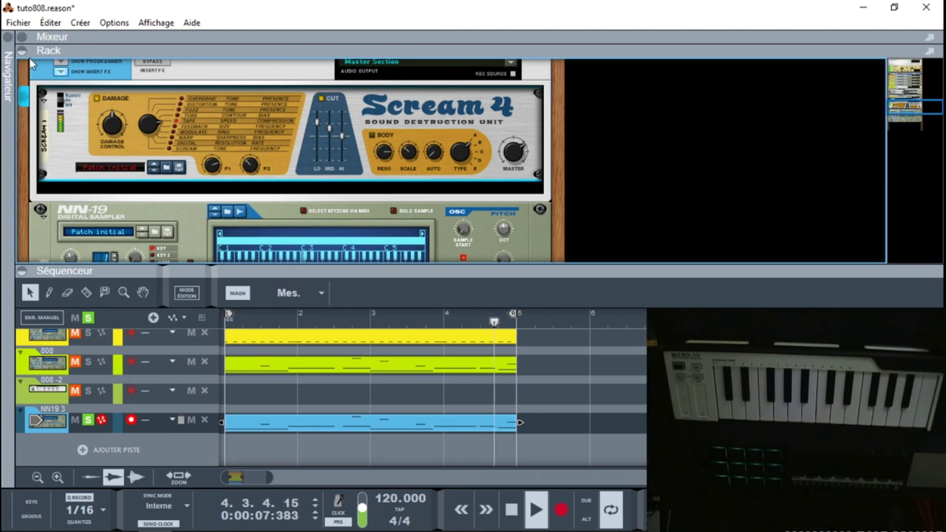
left_click(22, 50)
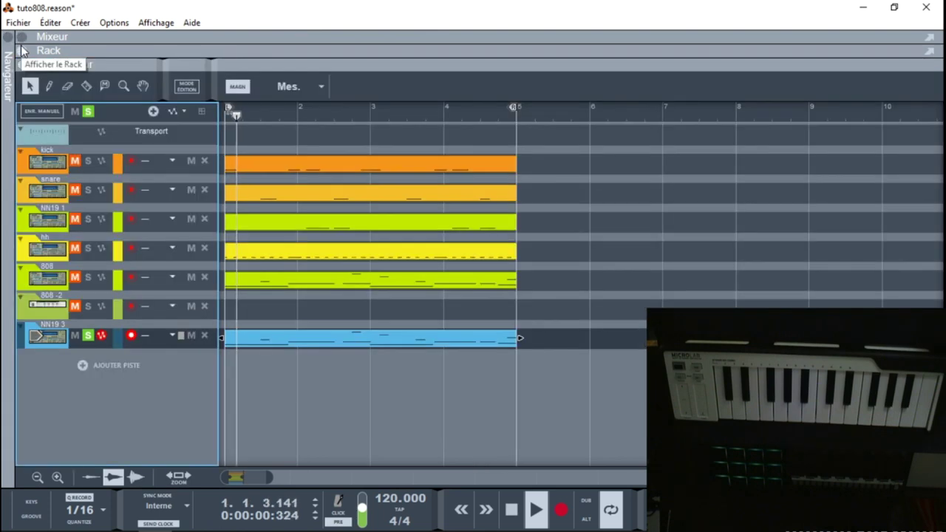
left_click(88, 161)
left_click(88, 190)
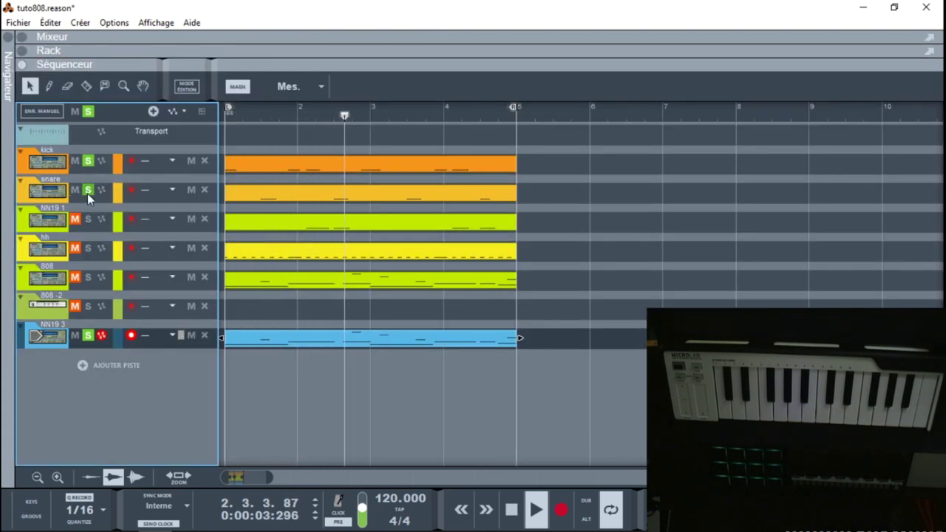
left_click(88, 219)
left_click(88, 248)
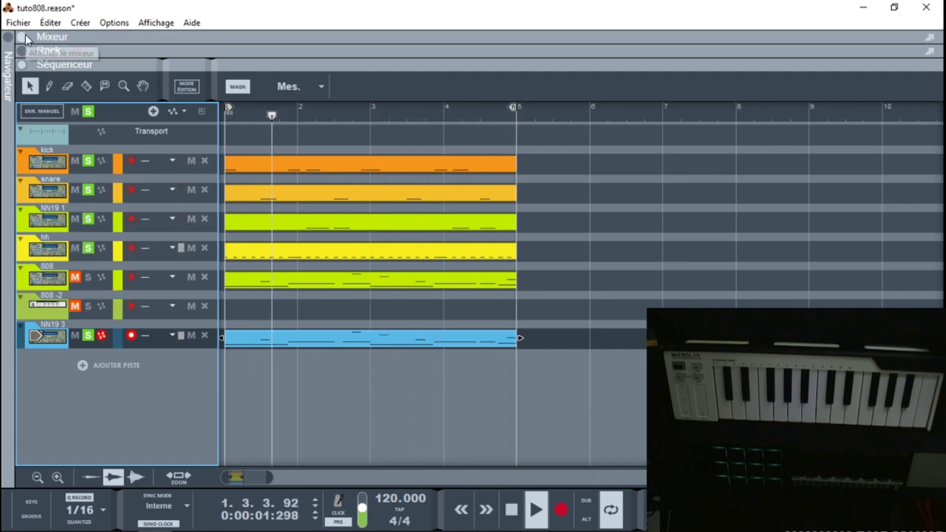
Step: Lower the NN19 3 channel fader in the mixer during playback, and stop playback
left_click(46, 42)
left_click_drag(764, 115, 767, 130)
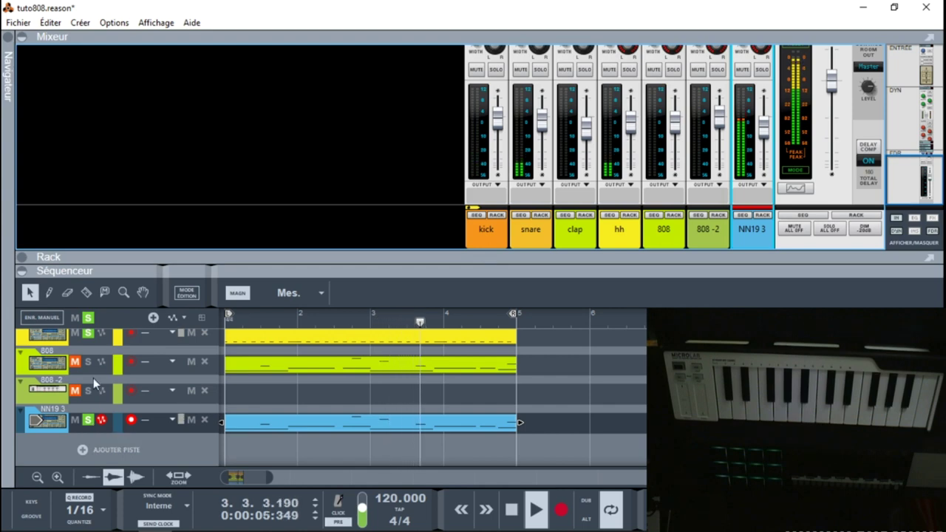
key("space")
Step: Solo the 808 track instead of NN19 3 and play the beat from the start
left_click(87, 422)
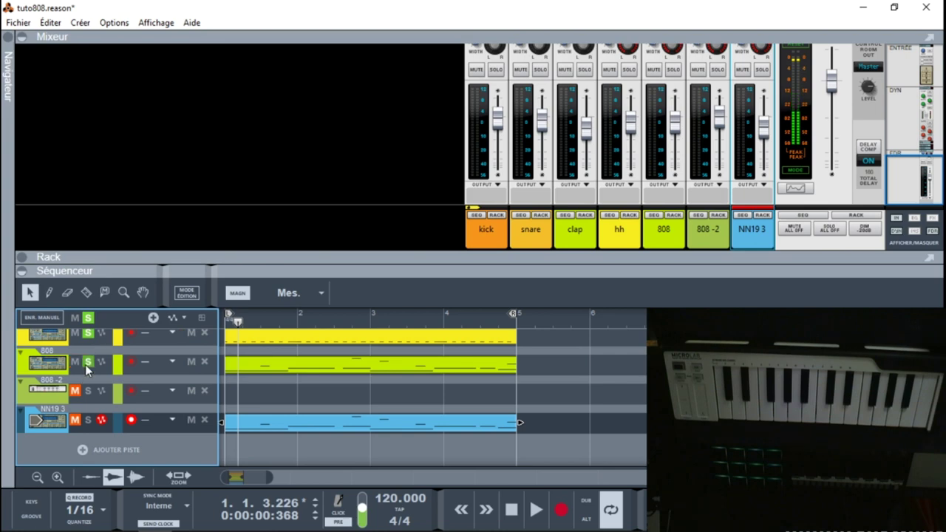
key("KP_0")
key("space")
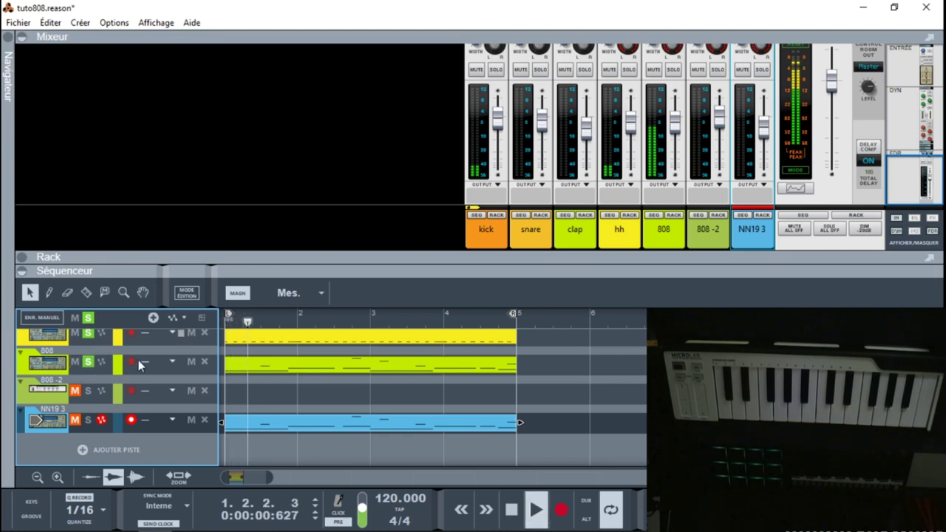
Step: Bypass the Scream 4 and turn on Drive Knob in the 808 channel's insert effects
left_click(36, 256)
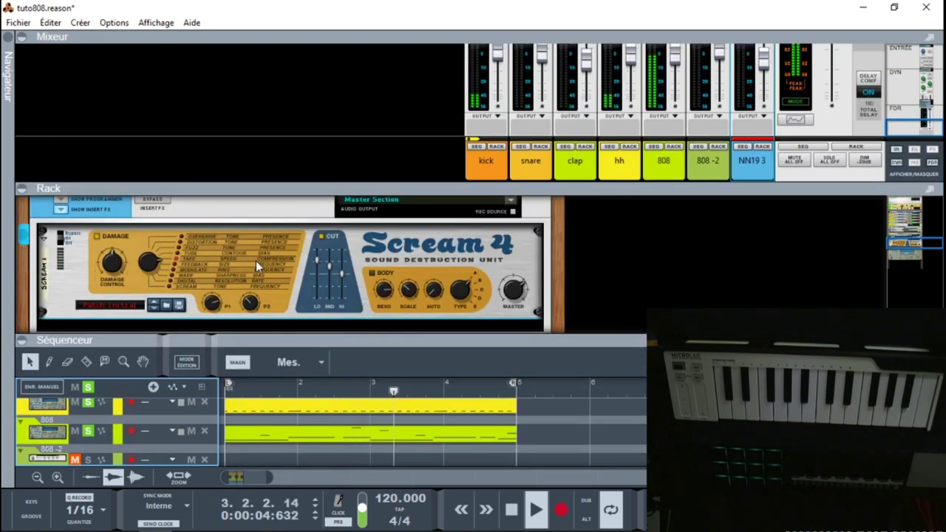
left_click_drag(913, 244, 908, 232)
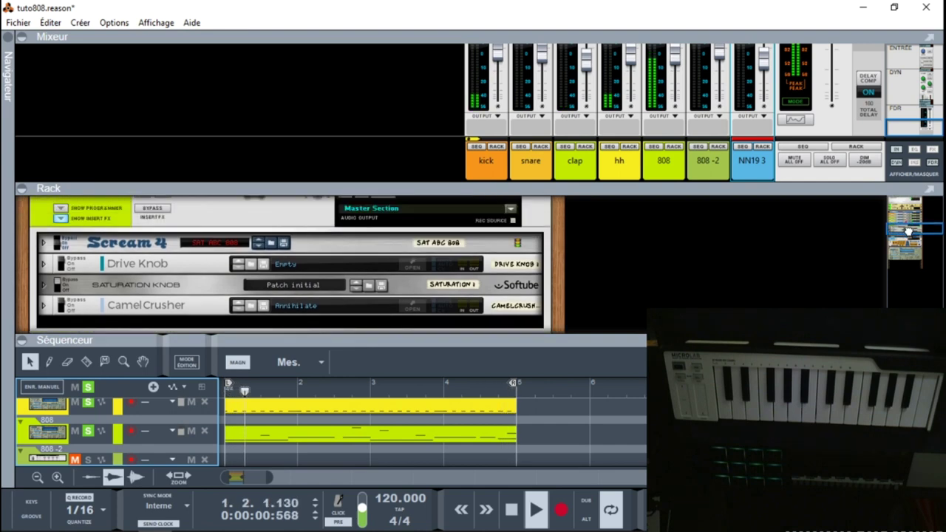
left_click(65, 248)
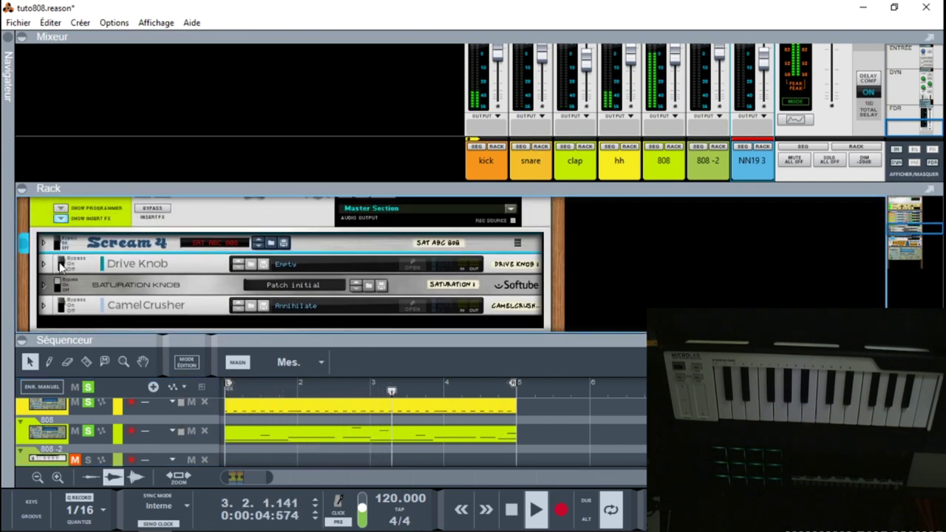
left_click(62, 266)
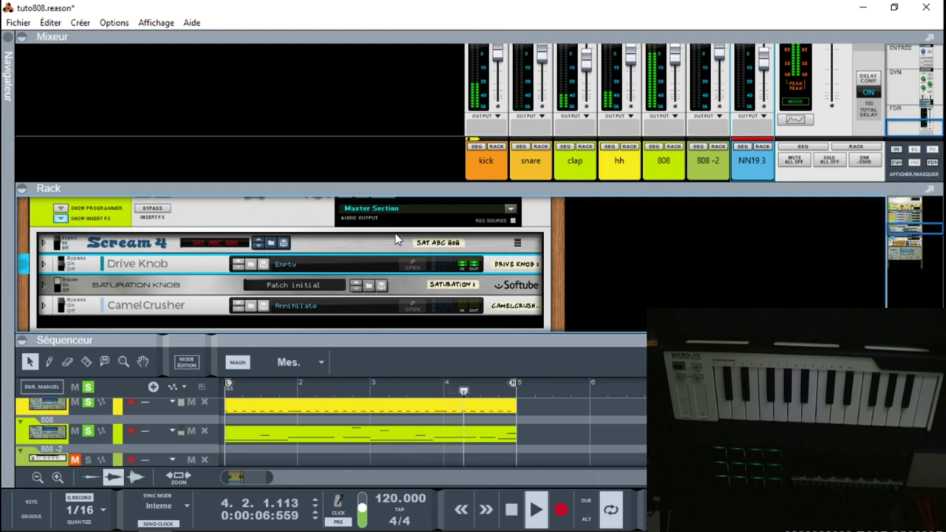
Step: Adjust the drive amount in the Drive Knob plugin window and close it
left_click(411, 266)
left_click_drag(241, 202, 255, 219)
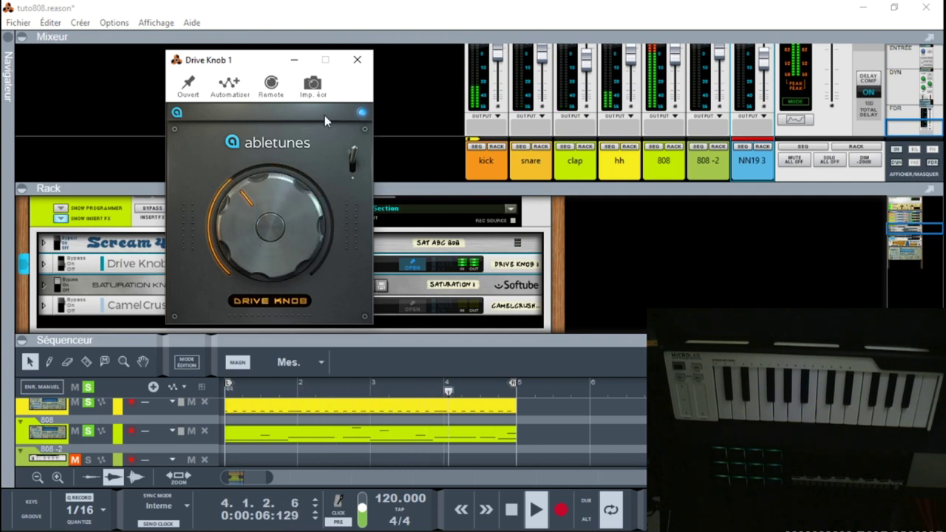
left_click(356, 59)
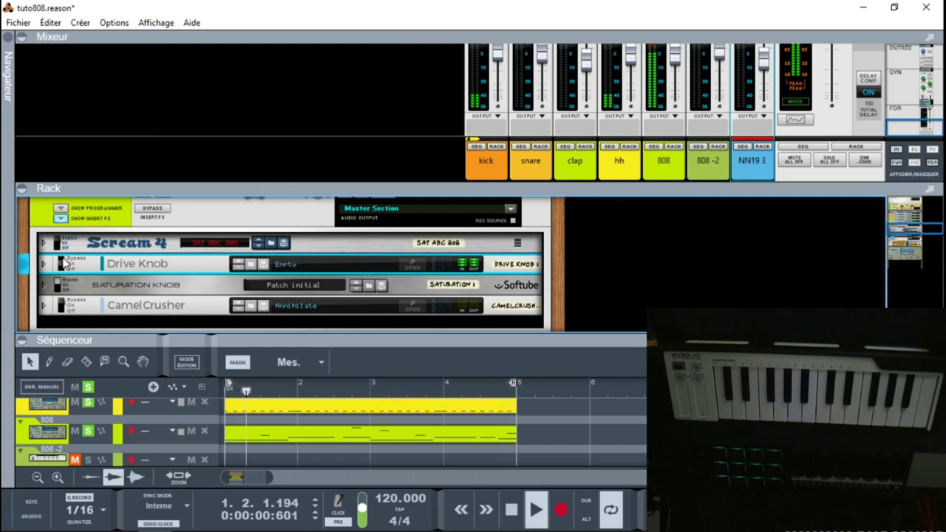
Step: Switch the 808 inserts from Drive Knob to Saturation Knob and unfold the Saturation Knob's controls
left_click(62, 286)
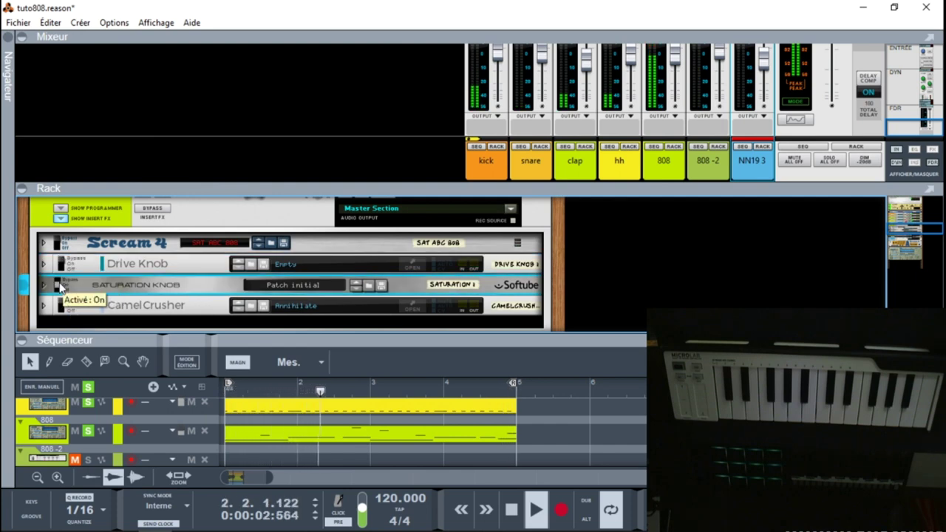
left_click(365, 286)
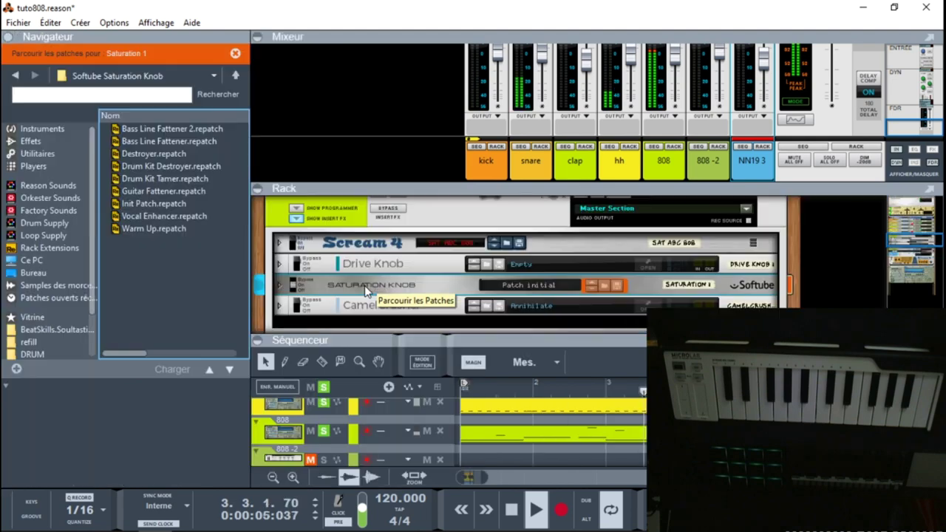
left_click(279, 288)
left_click(8, 37)
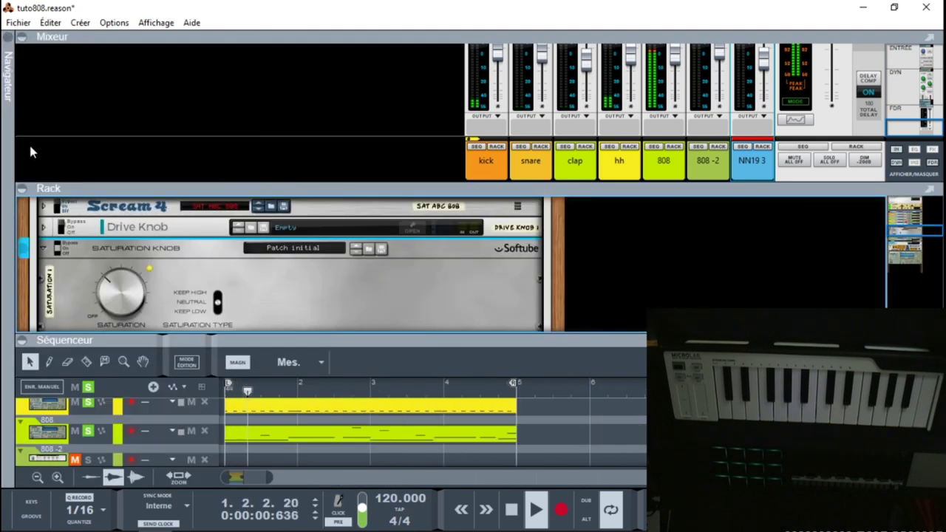
Step: Set the Saturation Knob's saturation type to KEEP LOW and its saturation to 4.2 during playback
mouse_move(104, 284)
left_click_drag(104, 284, 102, 292)
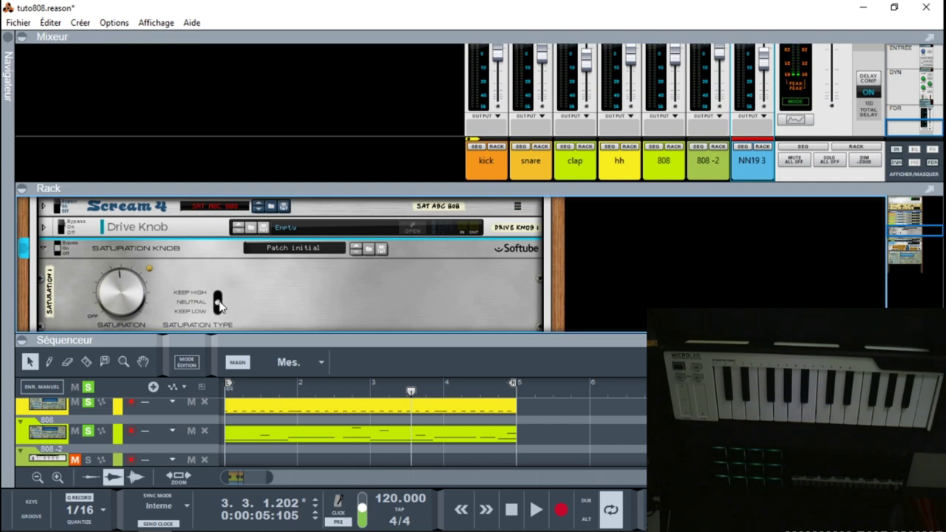
mouse_move(218, 303)
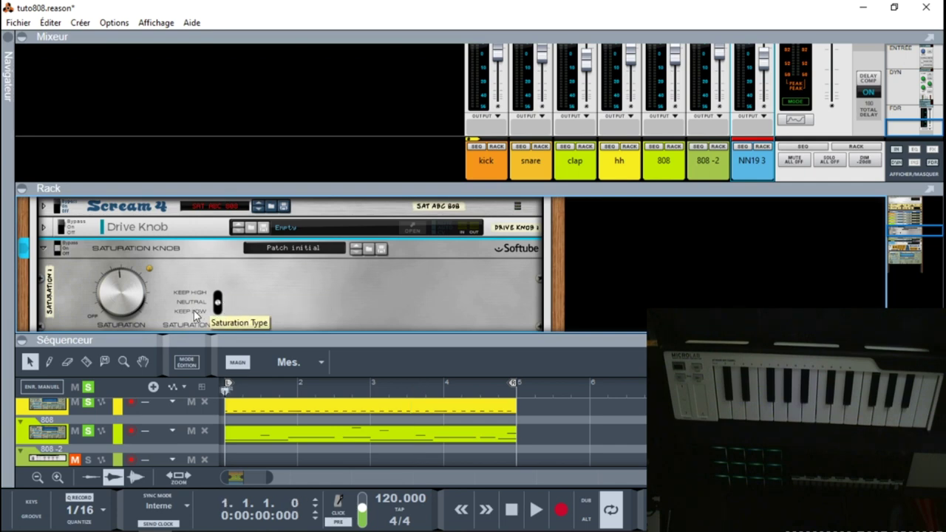
key("space")
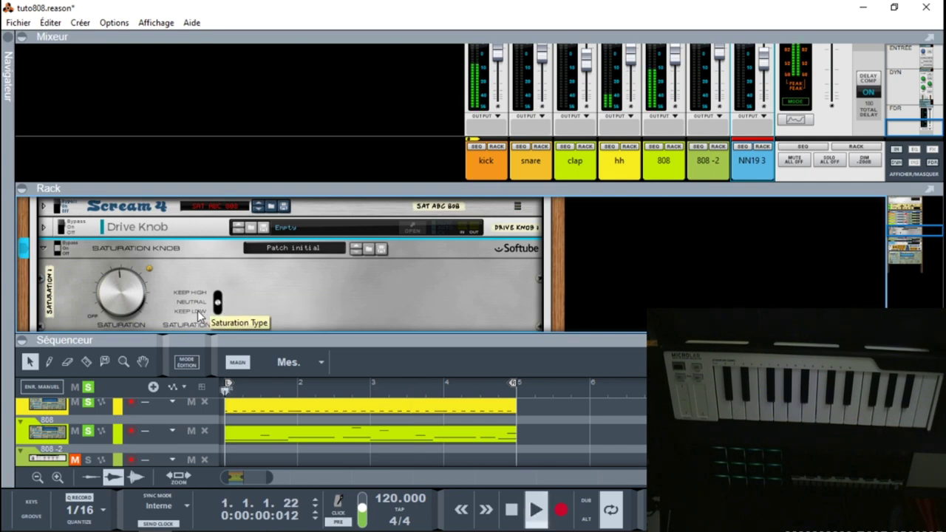
left_click_drag(218, 304, 220, 326)
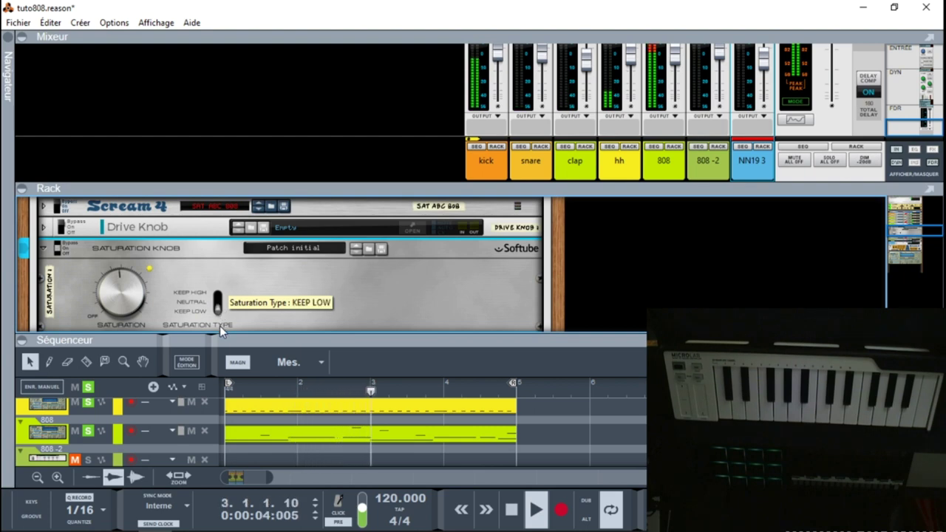
mouse_move(136, 299)
scroll(136, 300, "up", 5)
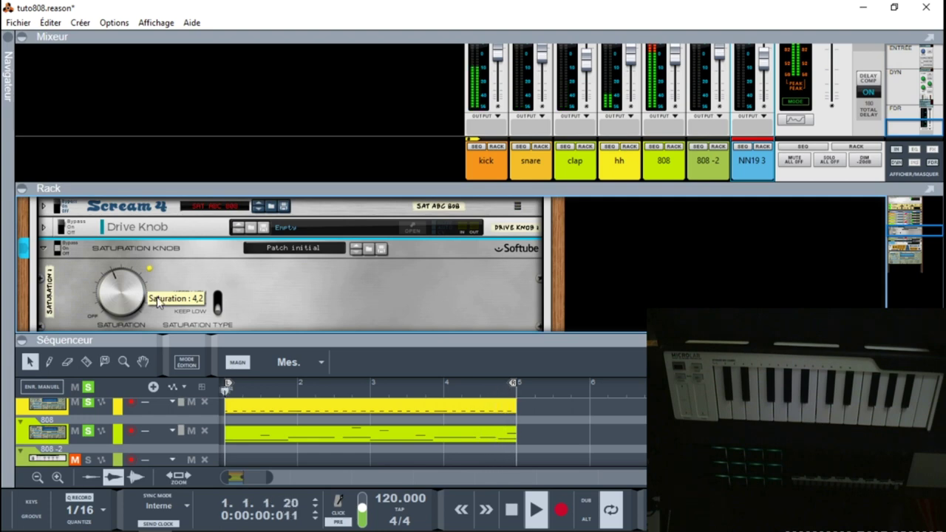
Step: Try the KEEP HIGH saturation type during playback and return it to KEEP LOW
mouse_move(214, 312)
left_click_drag(217, 312, 215, 259)
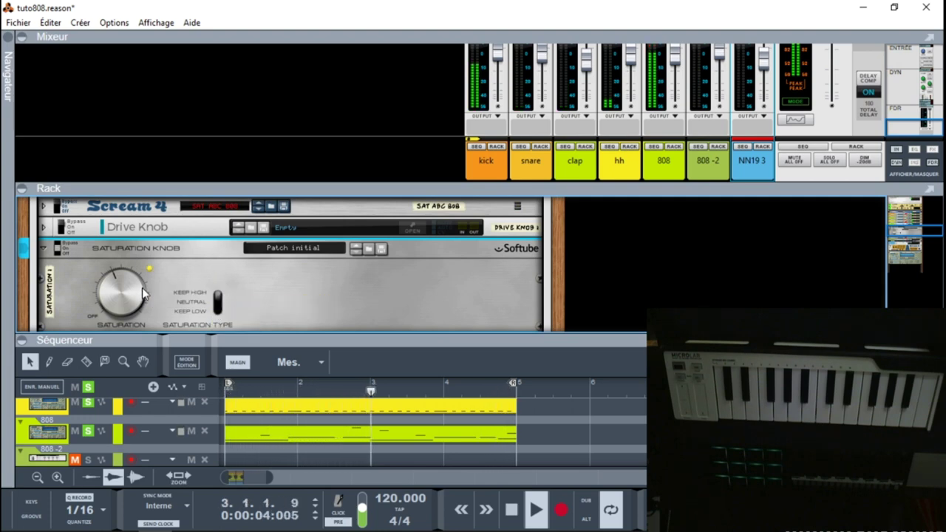
mouse_move(218, 300)
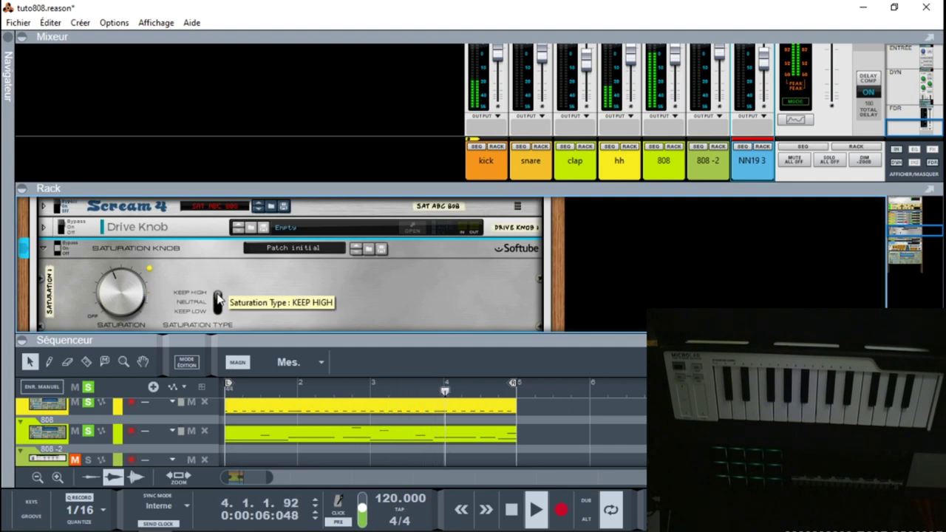
left_click_drag(218, 299, 215, 346)
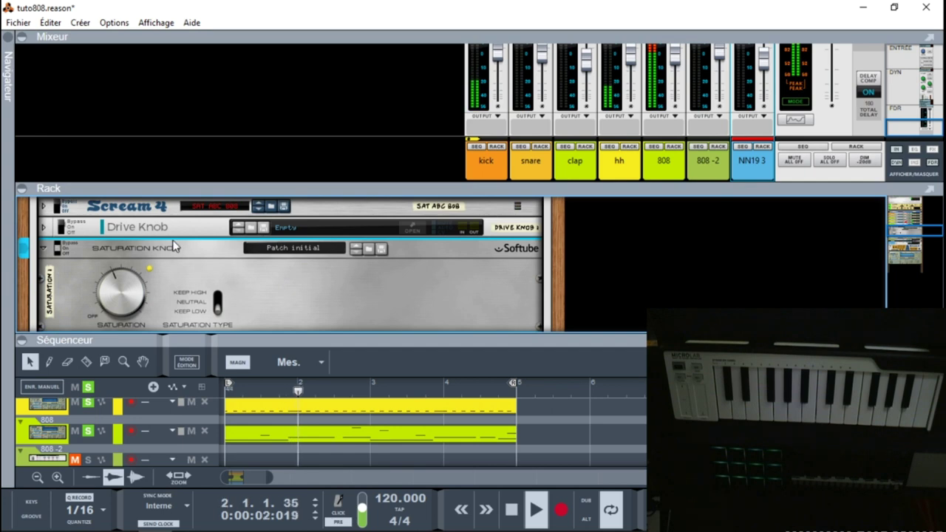
Step: Fold the Saturation Knob and switch the 808 inserts from Saturation Knob to CamelCrusher after viewing the CamelCrusher window
left_click(44, 250)
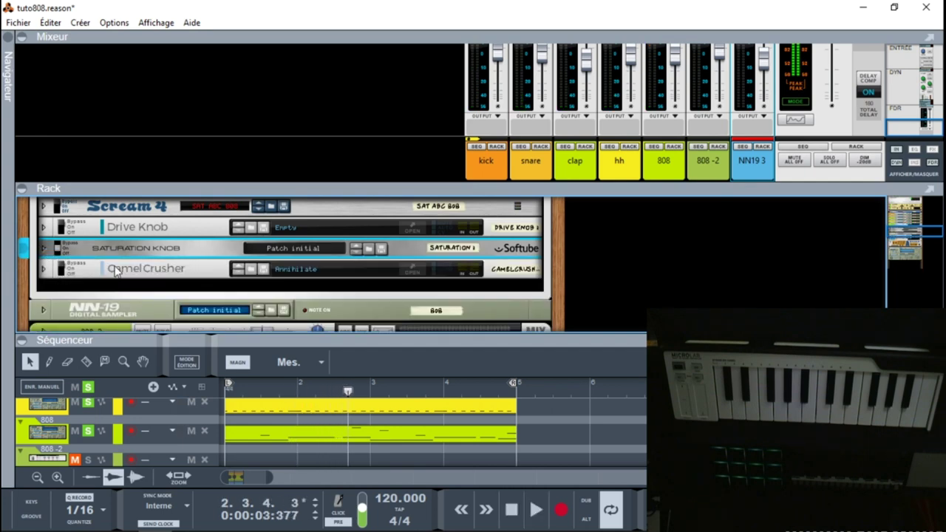
left_click(412, 270)
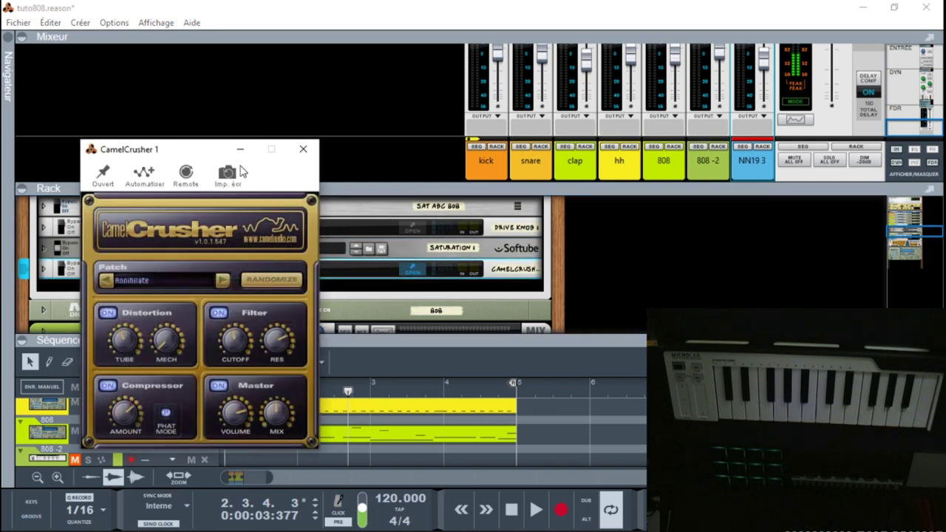
left_click_drag(184, 152, 318, 126)
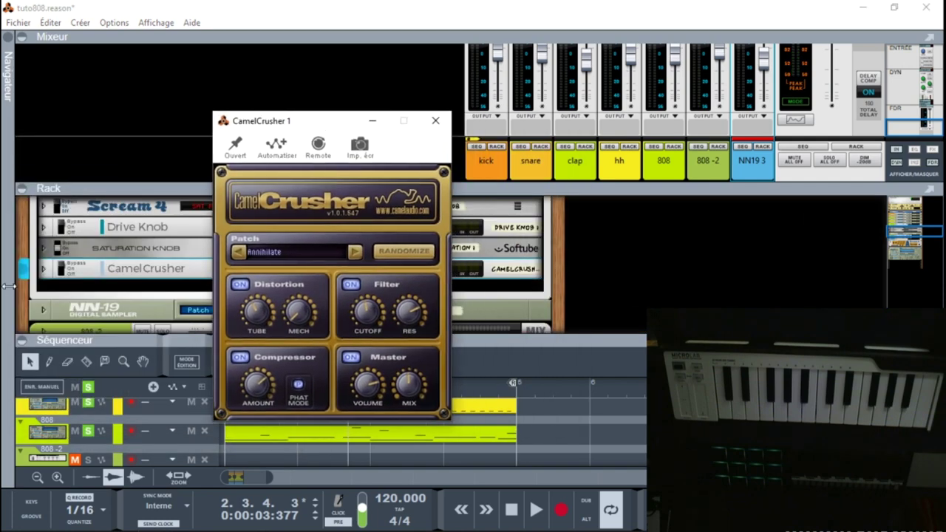
left_click(59, 247)
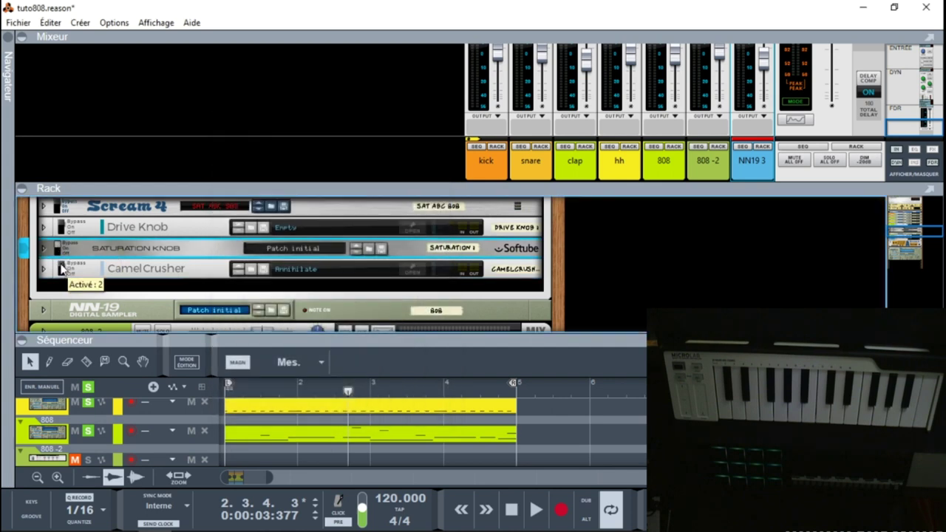
left_click(62, 270)
Step: Look through CamelCrusher's preset list and reopen its plugin window clear of the rack
left_click(339, 270)
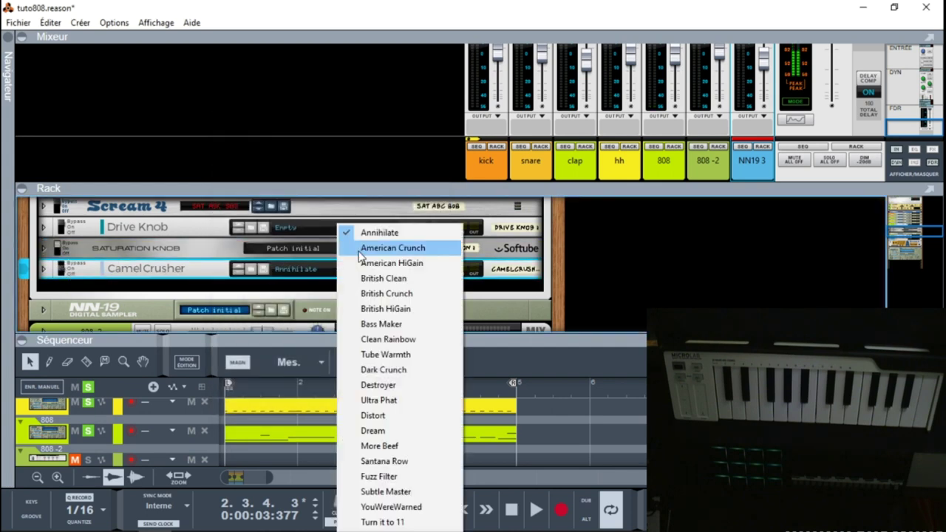
left_click(263, 269)
left_click(411, 270)
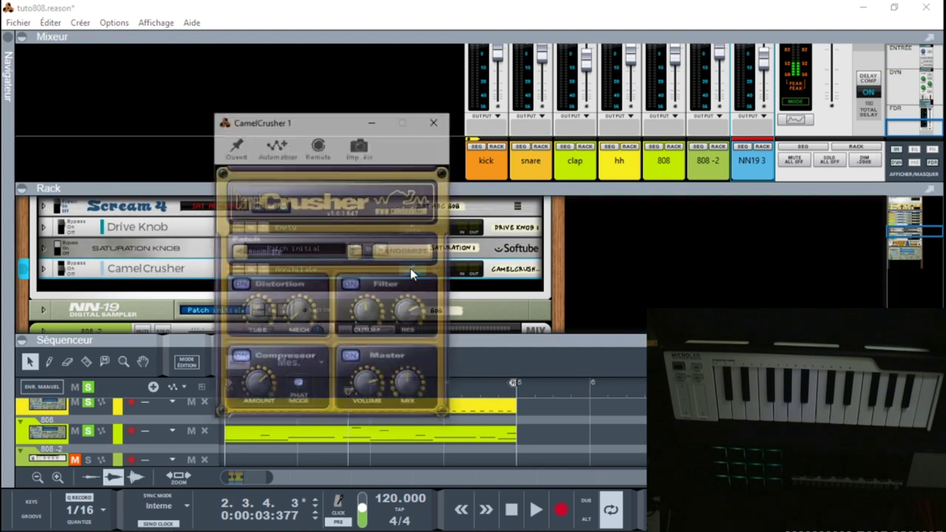
left_click_drag(334, 123, 184, 80)
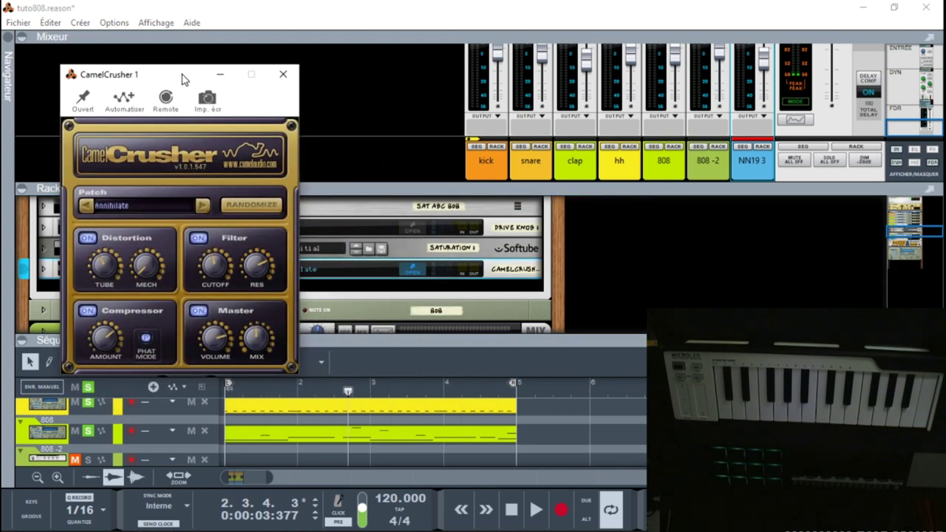
Step: Play the beat from the start through CamelCrusher's Annihilate patch, adjust its master volume and mix, and close its window
key("Home")
key("space")
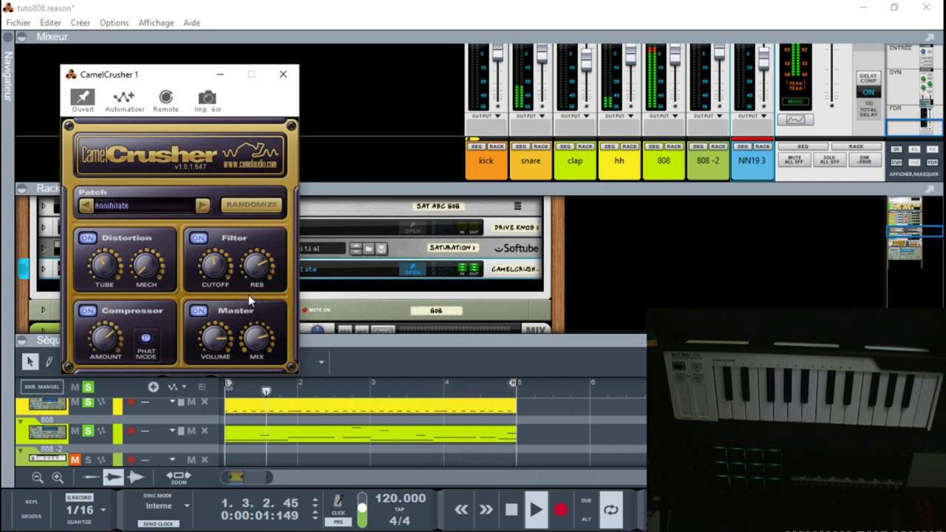
left_click_drag(163, 74, 264, 65)
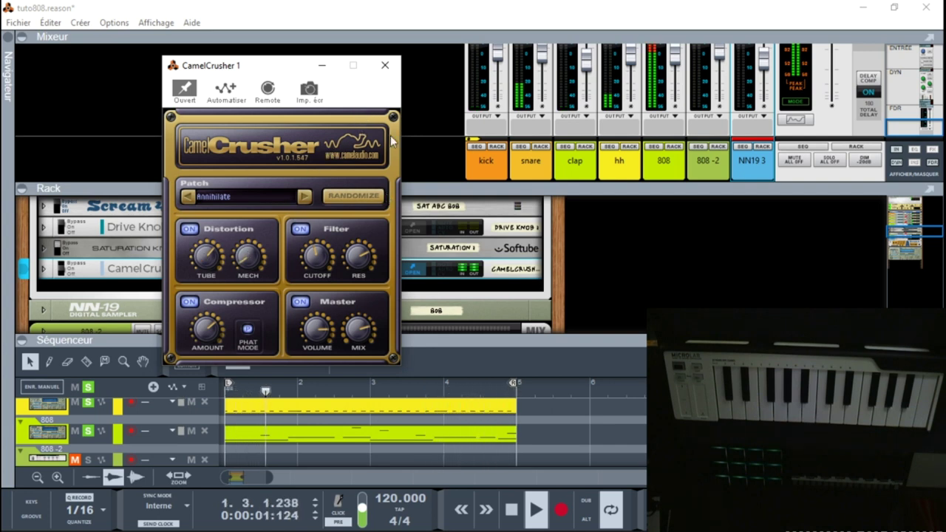
left_click(385, 65)
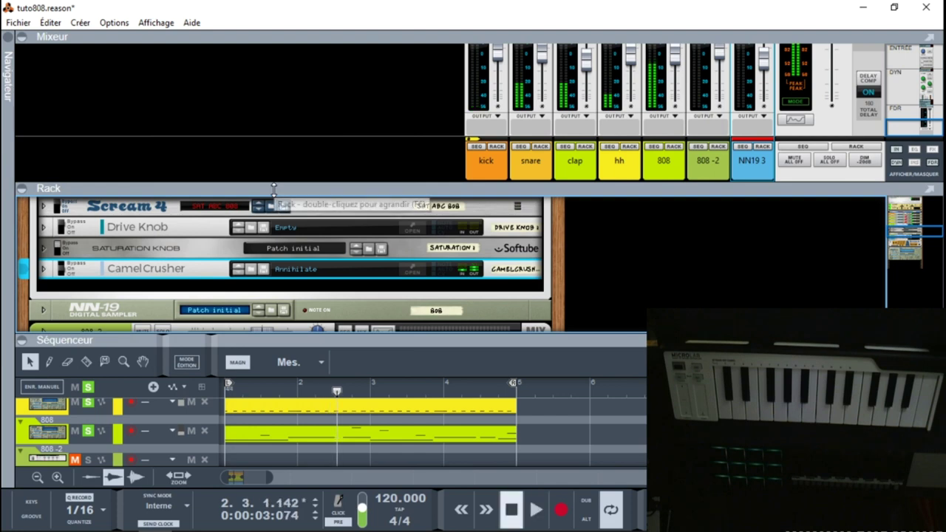
Step: Enlarge the rack by collapsing the mixer and sequencer, and unfold the 808 -2 Combinator to show its devices
left_click(23, 39)
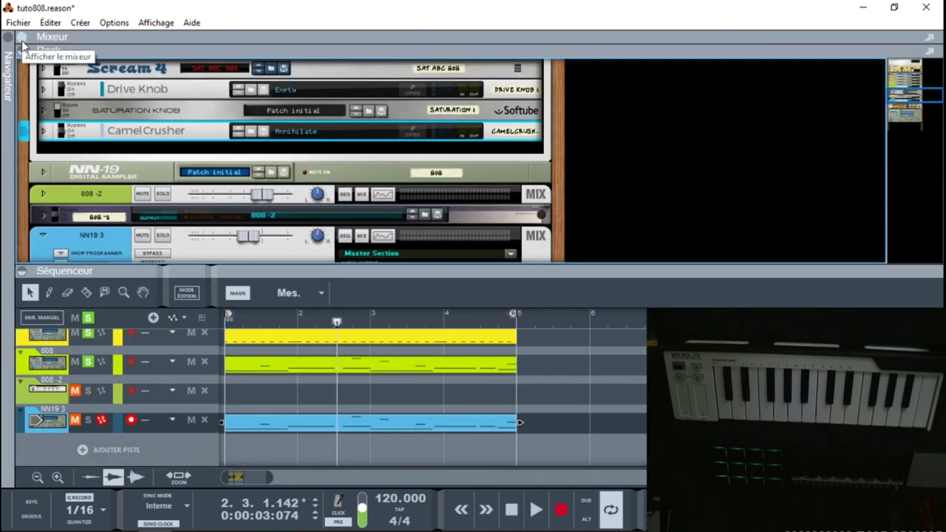
left_click(22, 273)
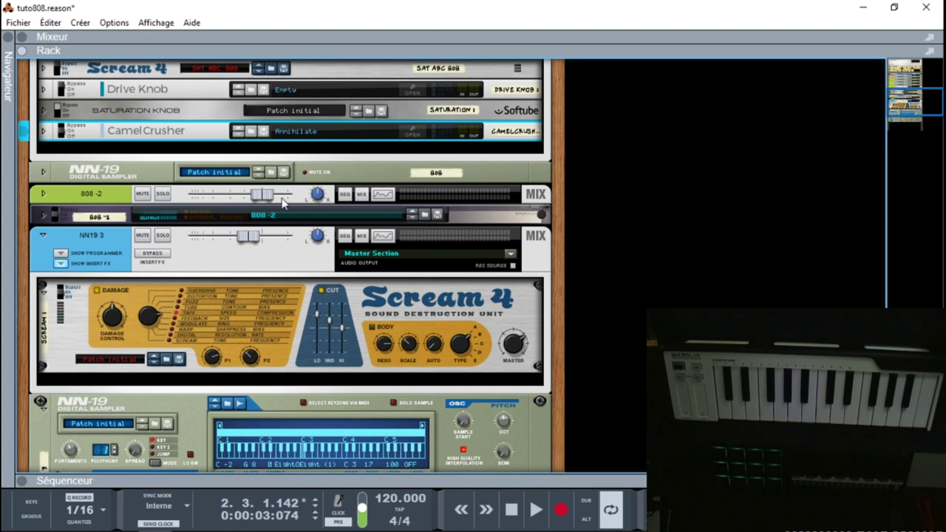
left_click(43, 216)
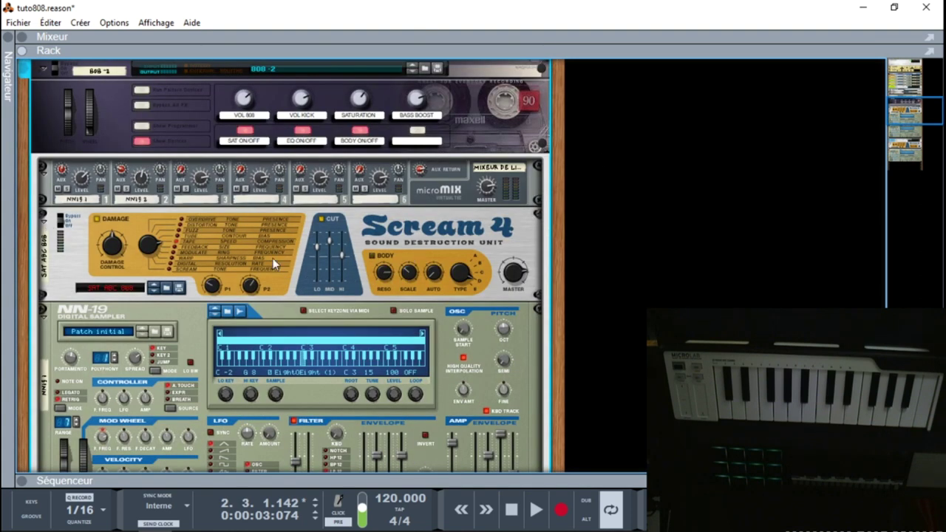
left_click_drag(915, 107, 913, 121)
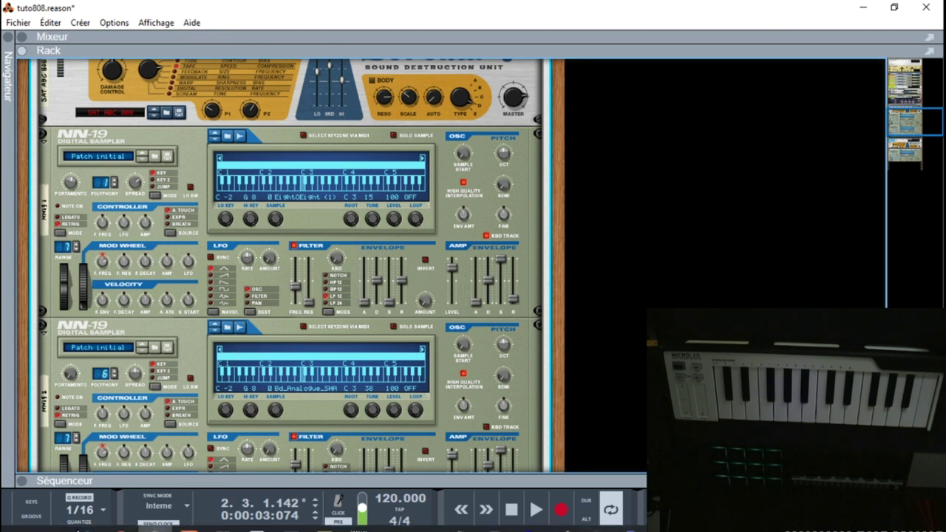
Step: Solo the 808 -2 track instead of the 808 track and move the four-bar 808 clip onto it in the sequencer
left_click(23, 481)
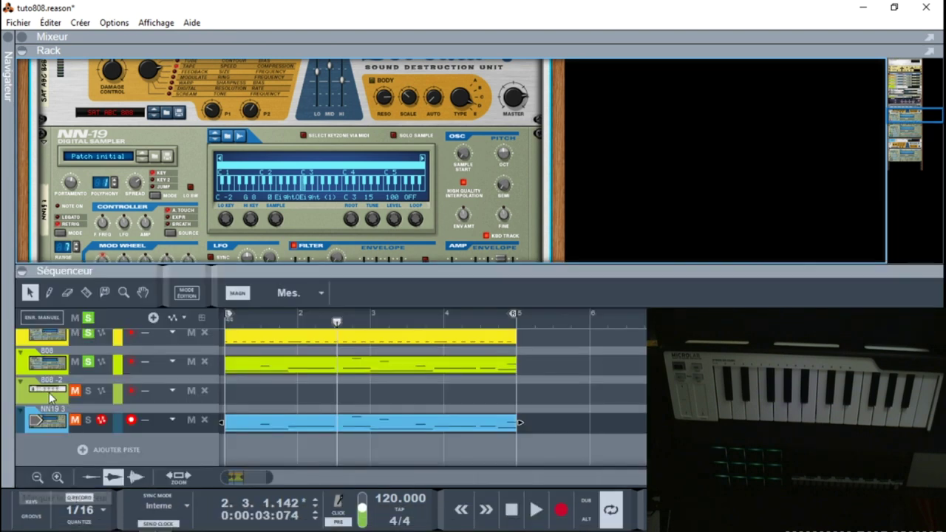
left_click(80, 394)
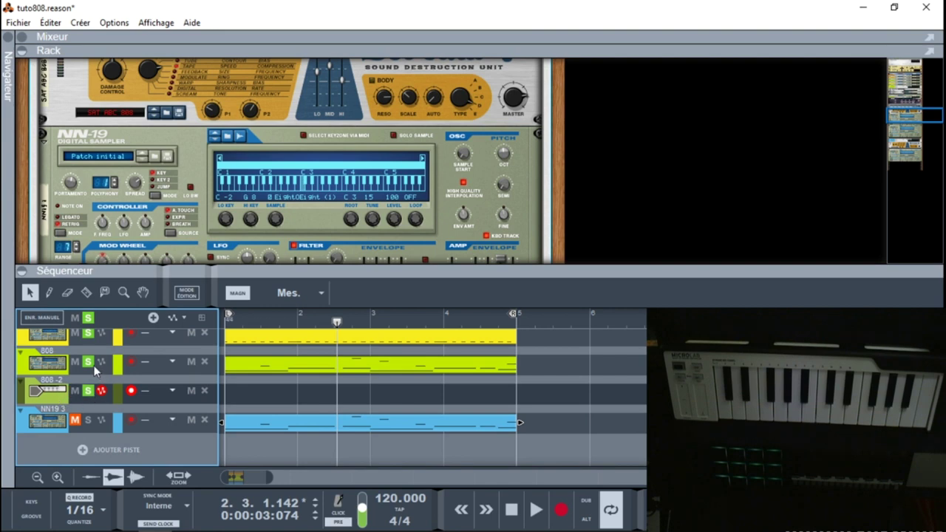
left_click_drag(259, 362, 254, 394)
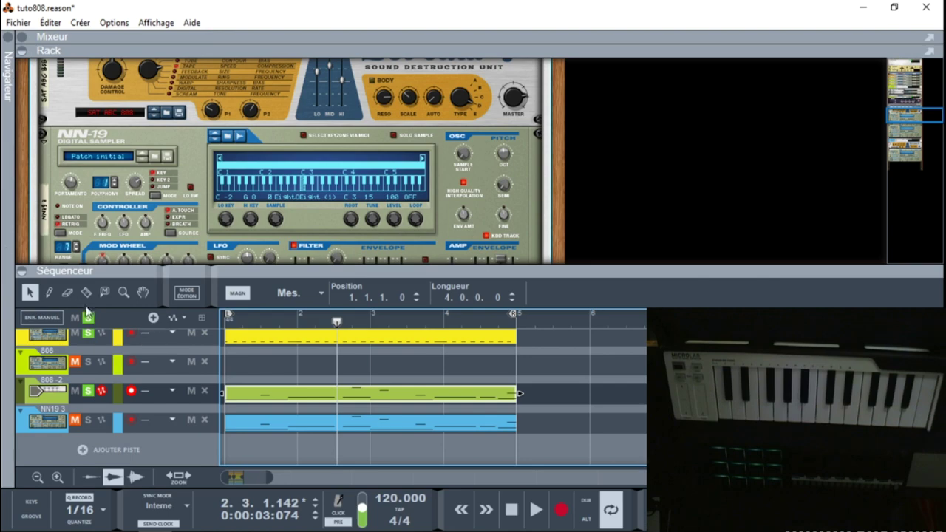
left_click(23, 272)
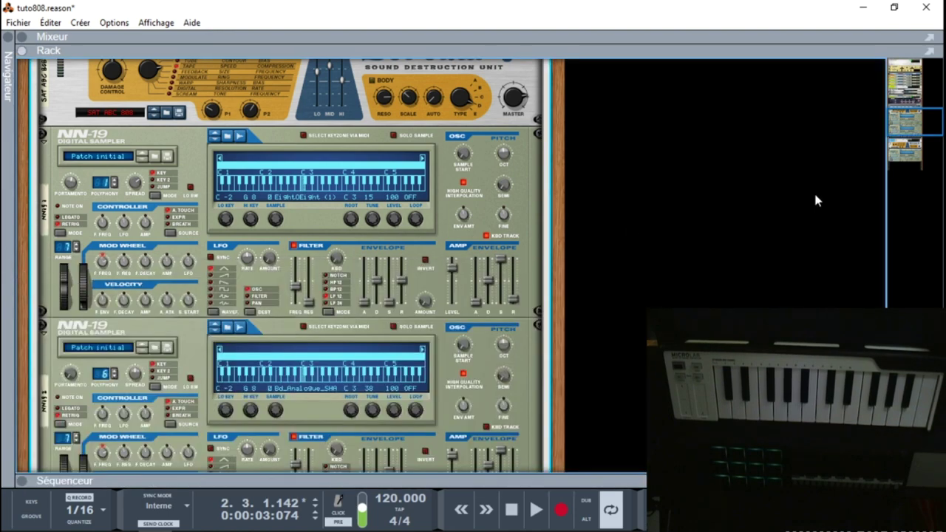
Step: Solo channel 2 (NN19 2) on the Combinator's microMIX, examine both NN-19 samplers, and remove the solo
scroll(154, 194, "up", 5)
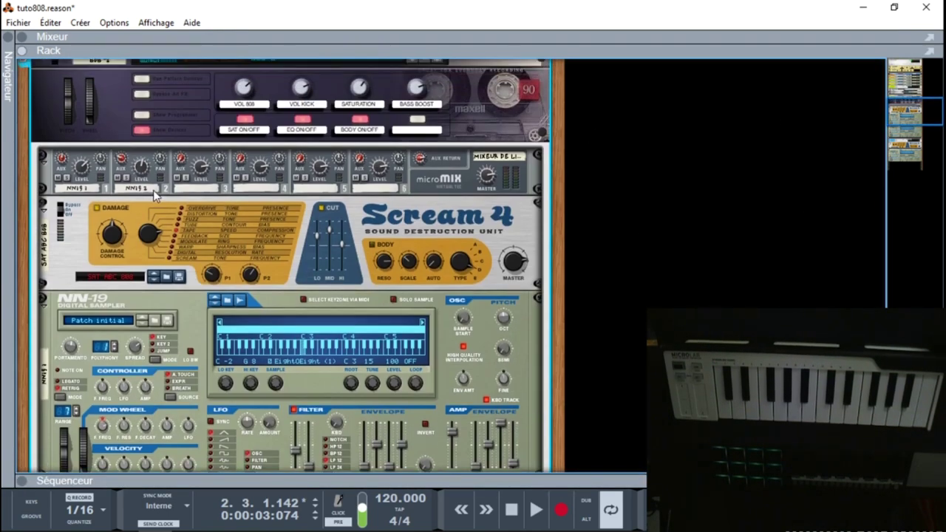
left_click(129, 181)
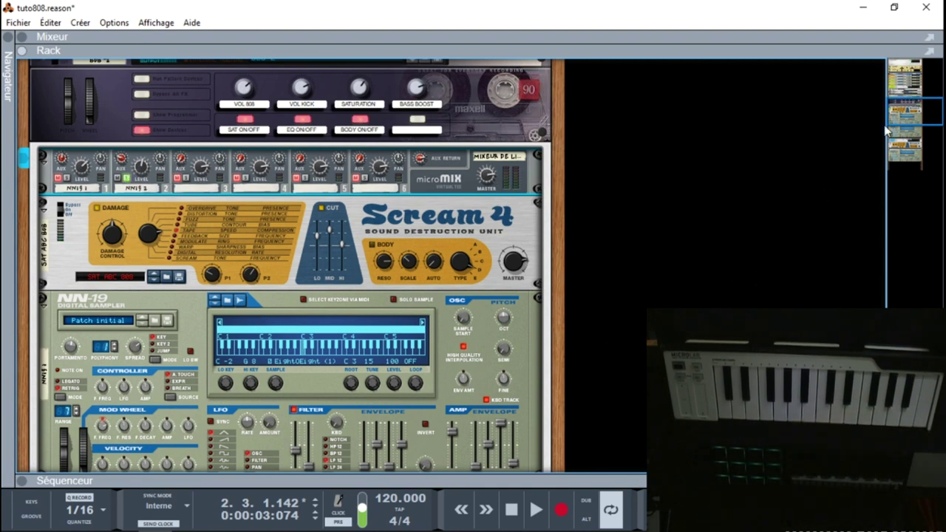
scroll(755, 279, "down", 4)
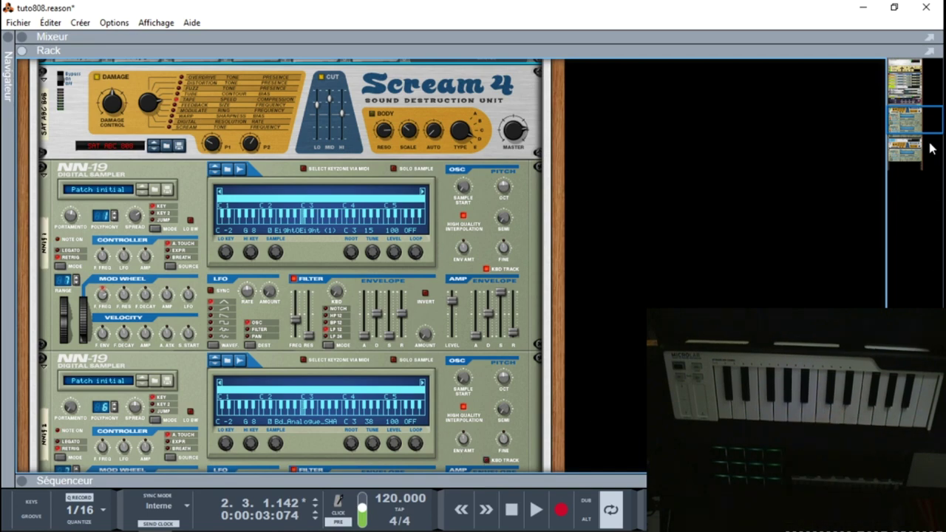
scroll(920, 127, "up", 3)
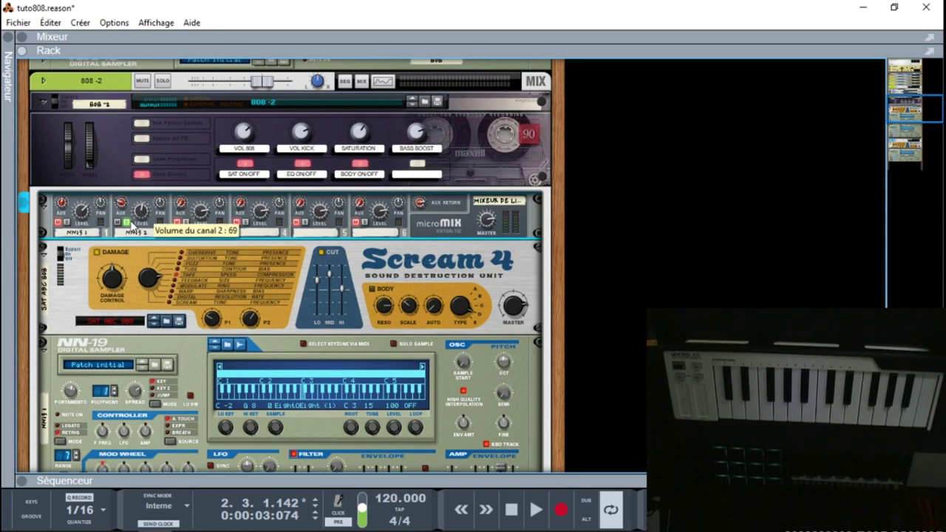
left_click(127, 223)
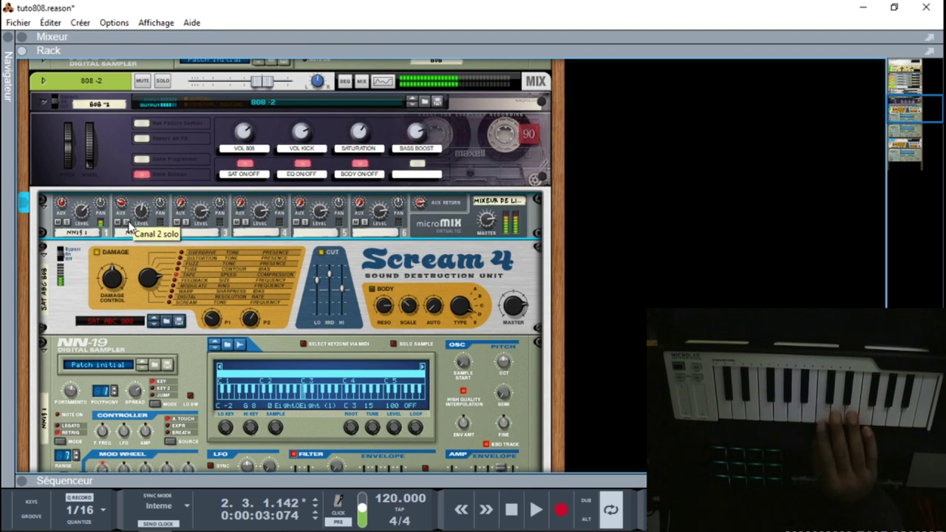
Step: Set the microMIX channel 2 volume to 89 and select the SATURATION control on the 808 -2 Combinator
mouse_move(142, 215)
scroll(142, 215, "up", 4)
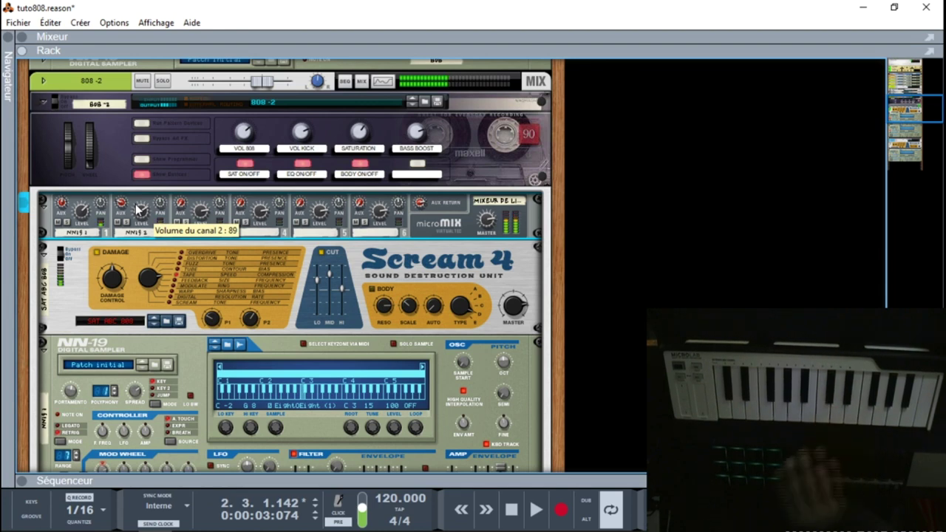
left_click(353, 133)
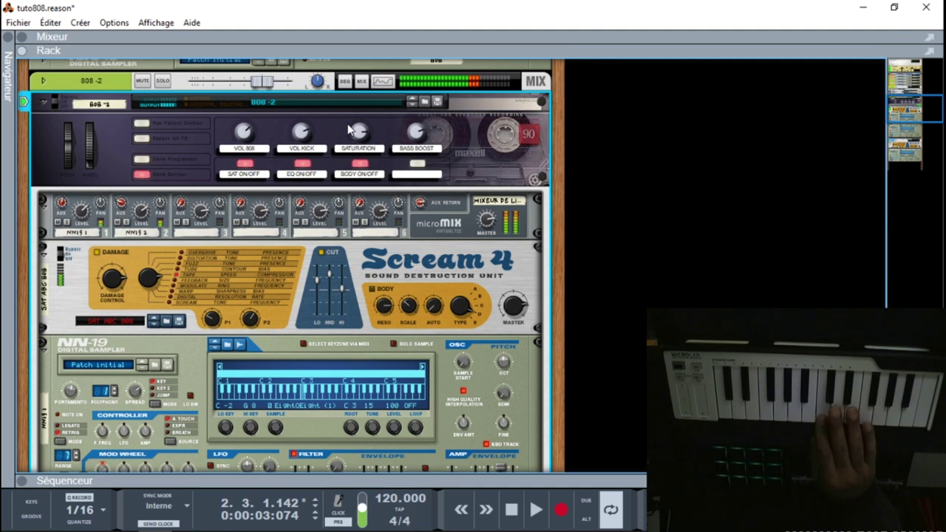
Step: Show the sequencer again, solo the 808 track alongside 808 -2, and select the 808 track
left_click(29, 481)
left_click(87, 361)
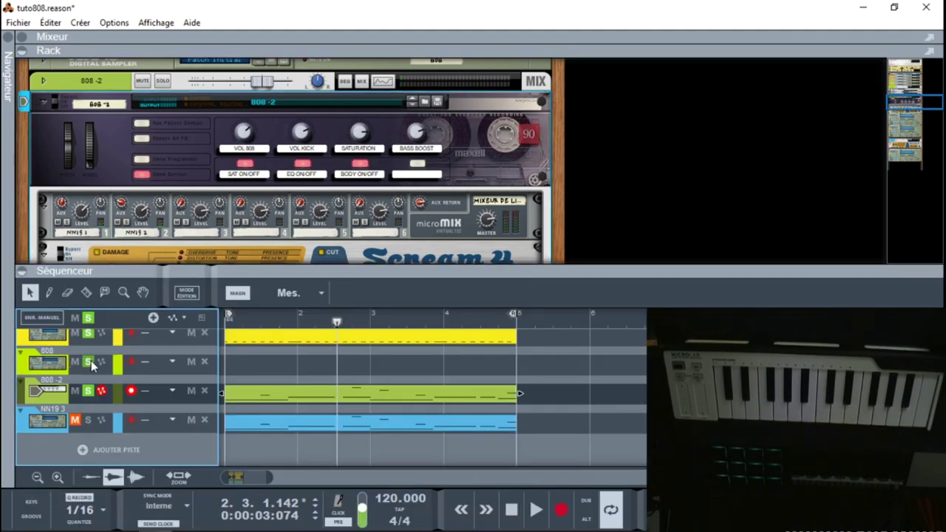
left_click(67, 373)
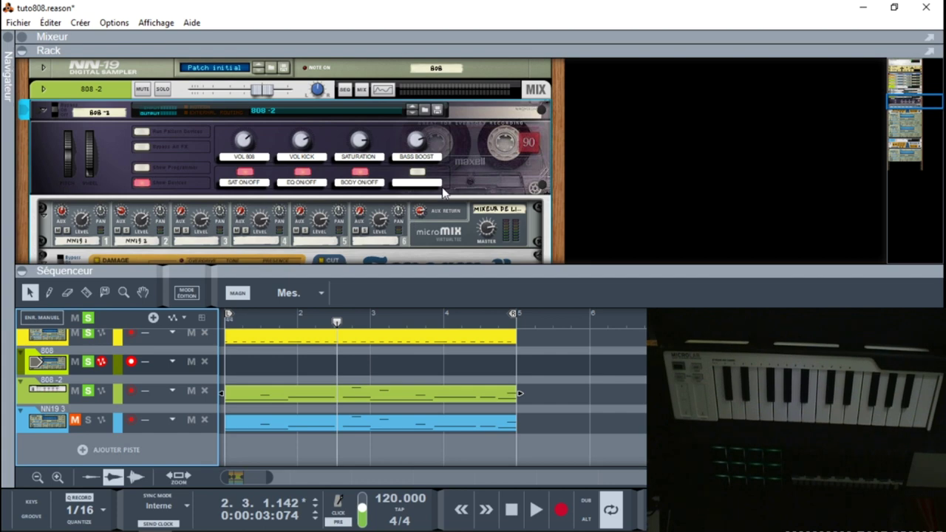
Step: Set the bypass switch on the 808 channel's Scream 4 insert and unfold its controls
left_click_drag(911, 99, 912, 82)
left_click(74, 224)
left_click(61, 163)
left_click(61, 164)
left_click(42, 160)
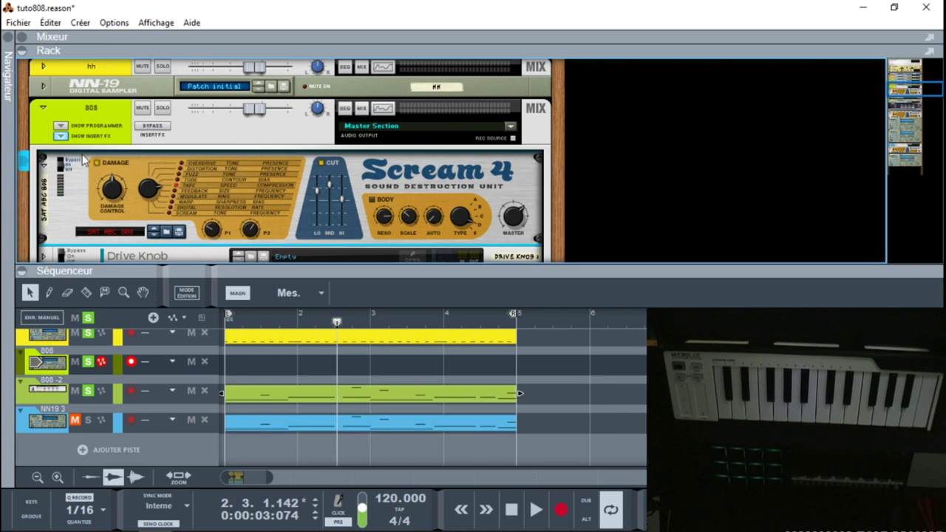
Step: Load the SAT ABC 808 patch from the refill folder into the 808 channel's Scream 4 and close the browser
left_click(177, 233)
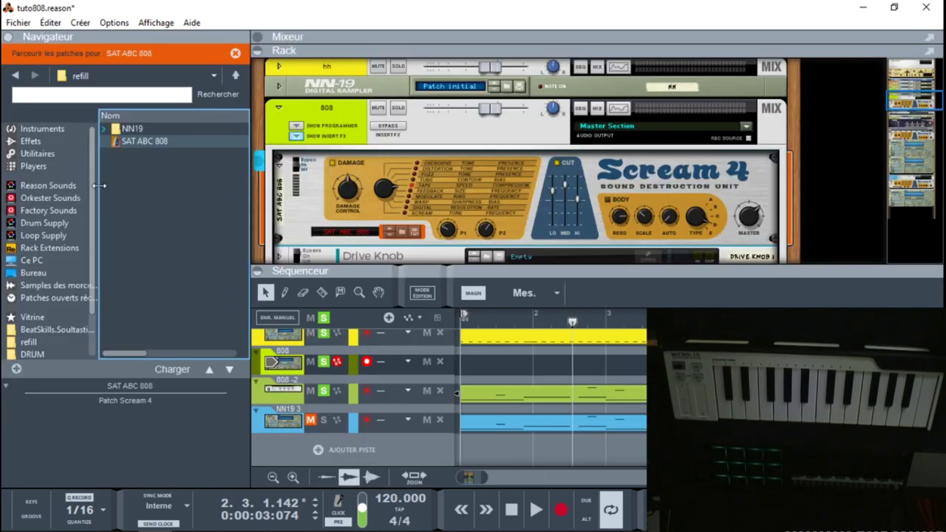
left_click(122, 141)
double_click(122, 140)
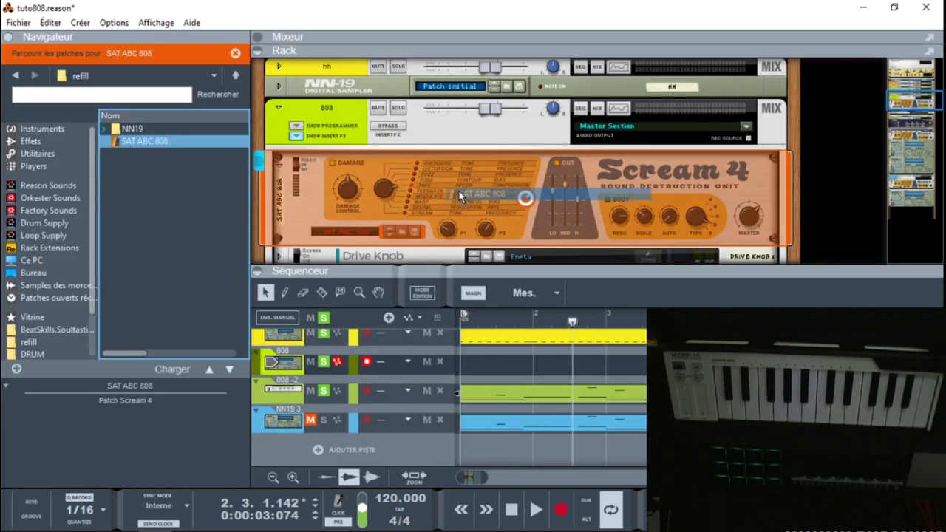
left_click(7, 37)
Step: Load the SAT ABC 808 patch into the Scream 4 inside the 808 -2 Combinator and select the 808 -2 track
left_click_drag(899, 88, 903, 115)
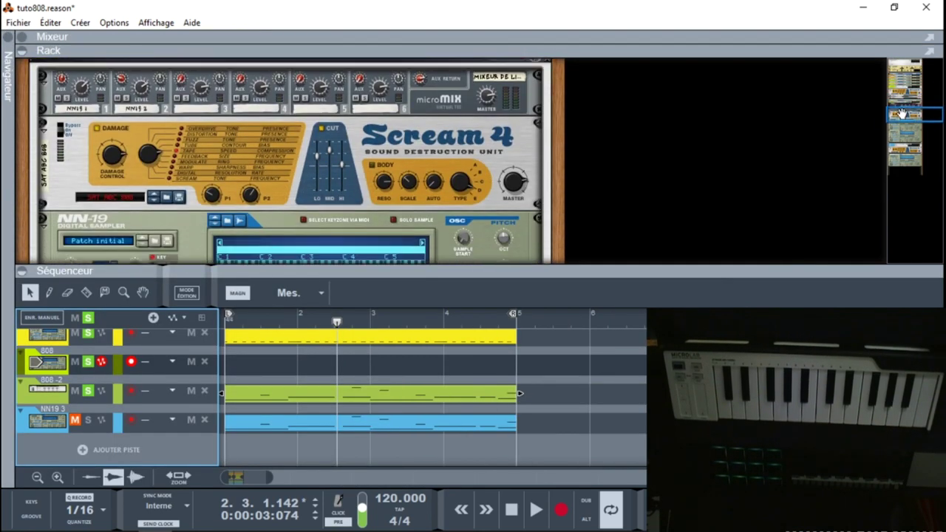
left_click(174, 198)
left_click_drag(133, 140, 350, 164)
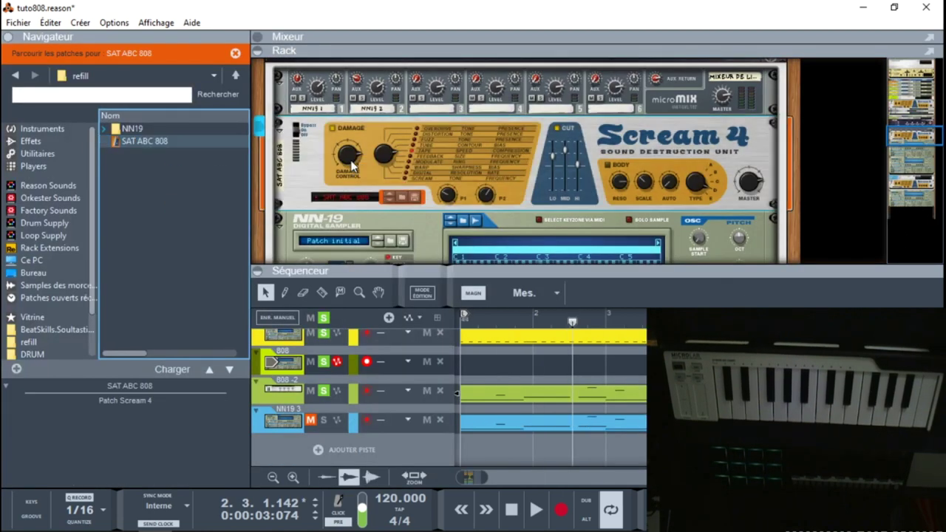
left_click(8, 36)
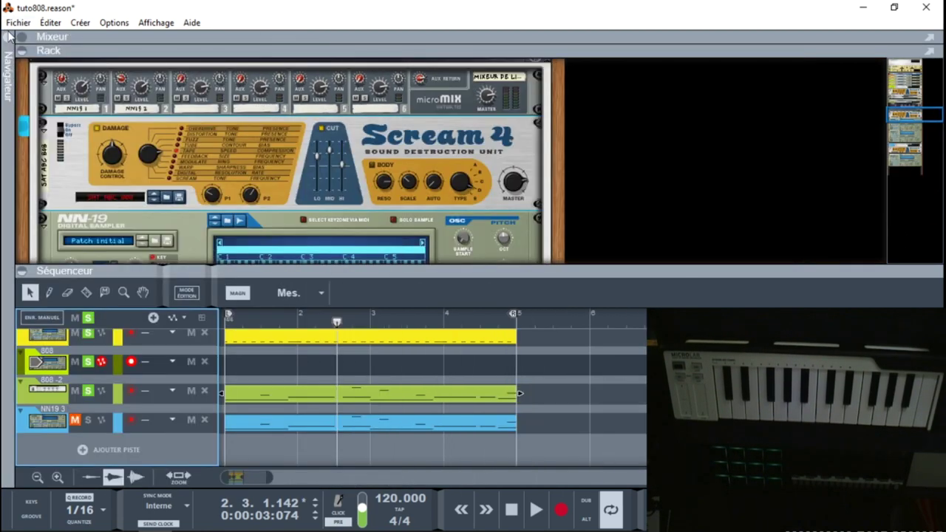
left_click_drag(922, 115, 922, 89)
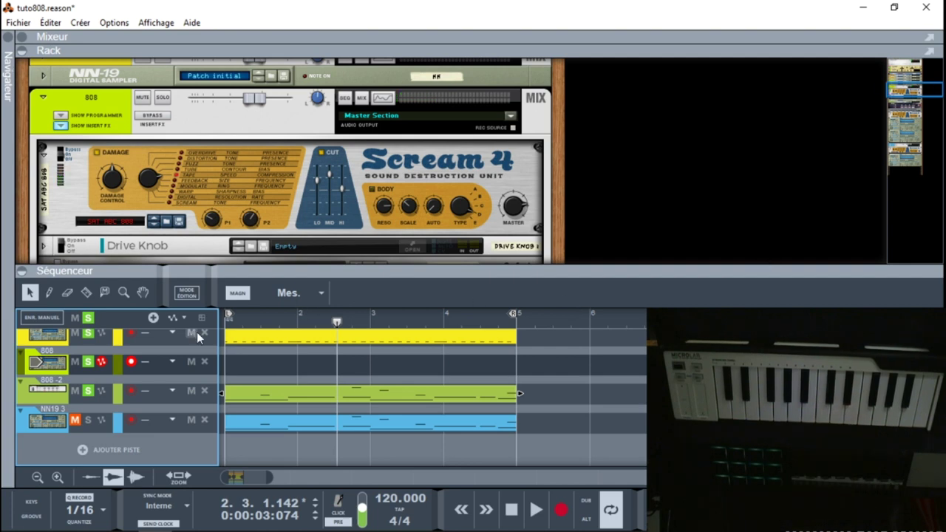
left_click(60, 394)
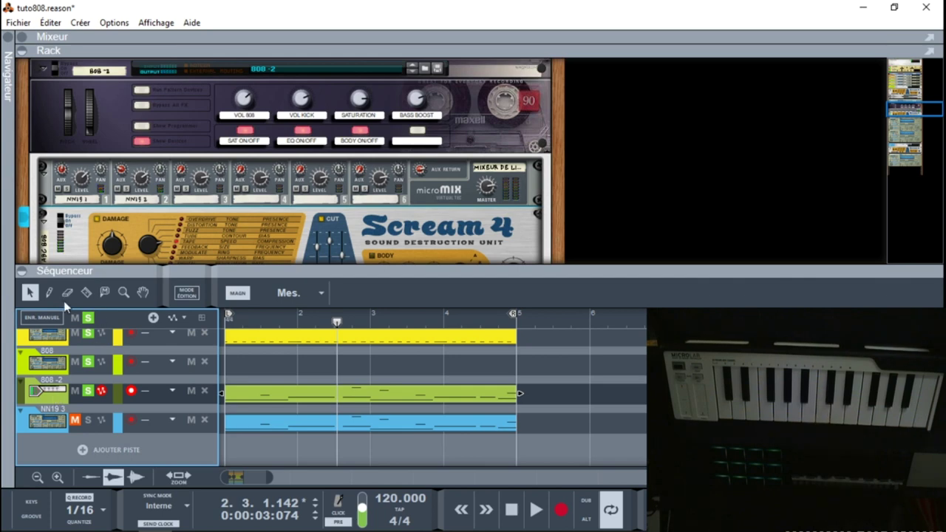
Step: Hide the sequencer to enlarge the rack and solo the NN19 2 channel in the 808 -2 Combinator's line mixer
left_click(24, 272)
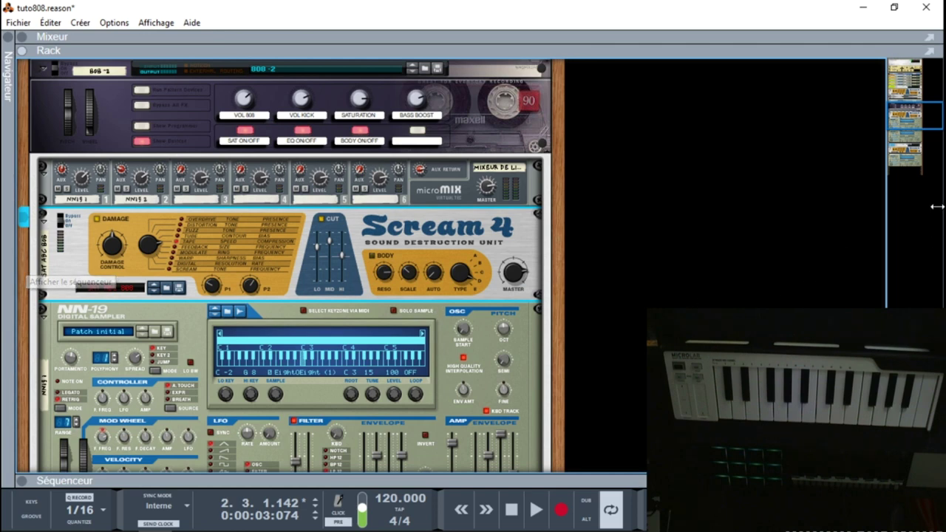
left_click_drag(910, 127, 911, 147)
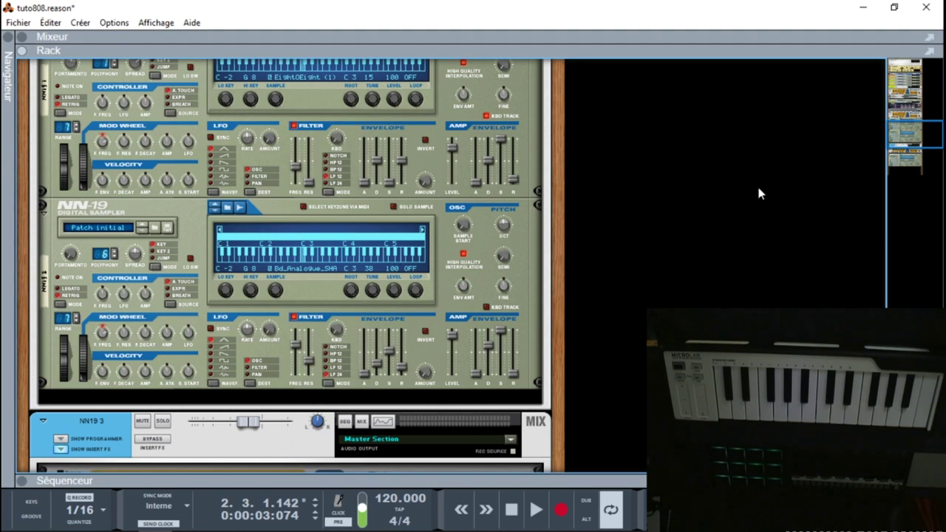
left_click_drag(903, 139, 898, 118)
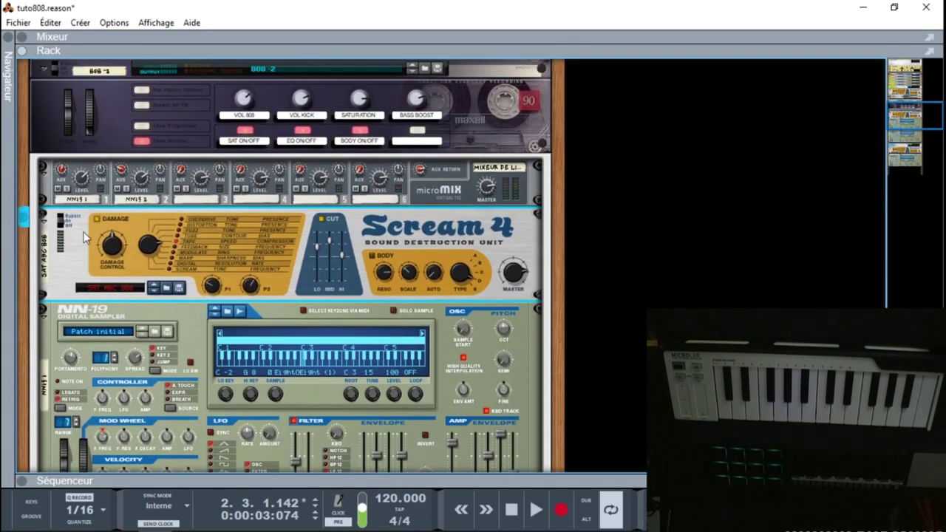
left_click(124, 190)
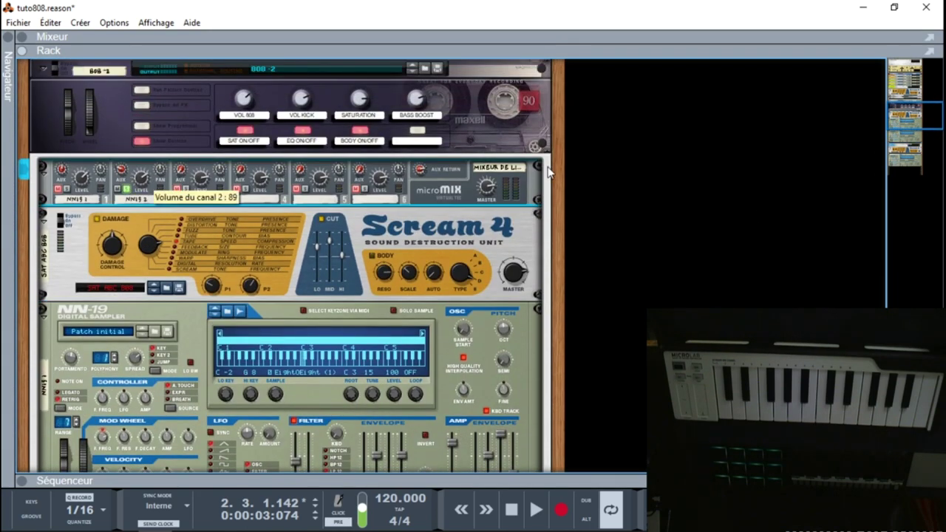
Step: Check the oscillator keyboard tracking on the kick NN-19, and turn off the solo on the NN19 2 mixer channel
left_click_drag(914, 120, 914, 135)
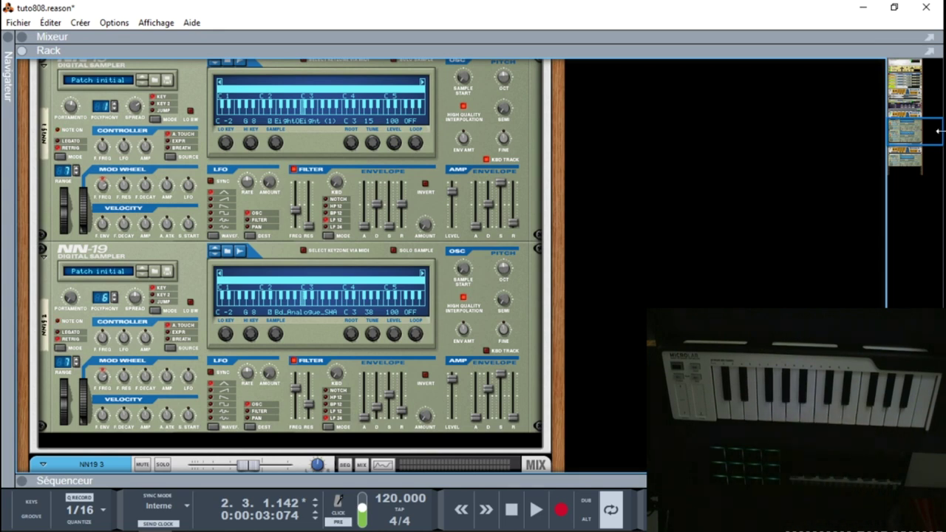
left_click(484, 350)
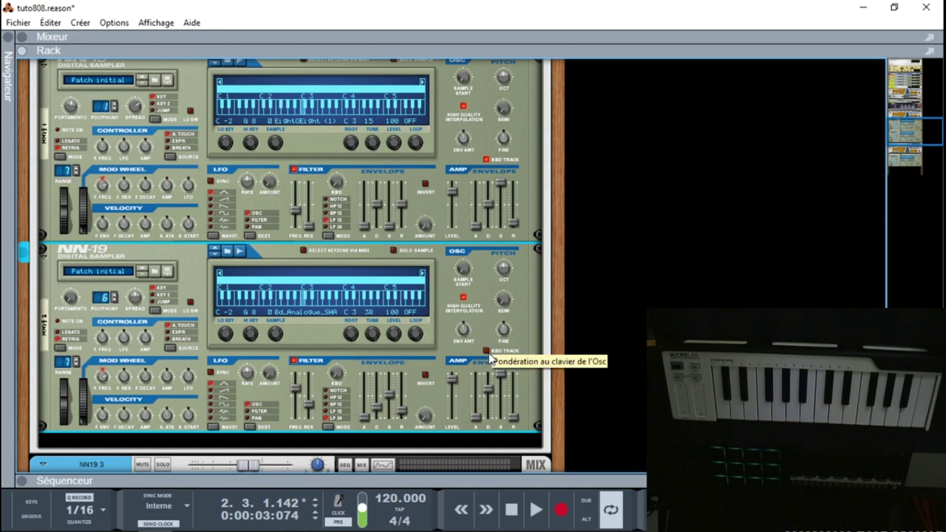
left_click_drag(896, 128, 895, 115)
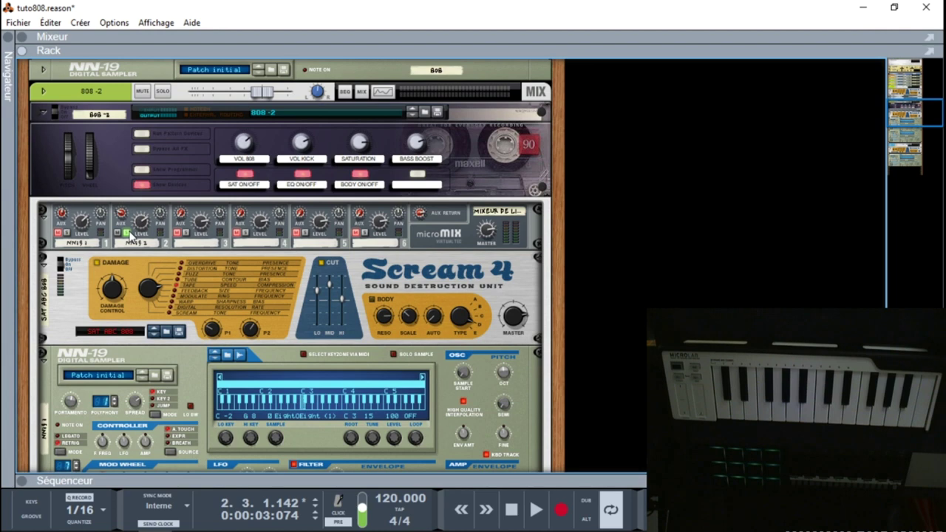
left_click(127, 234)
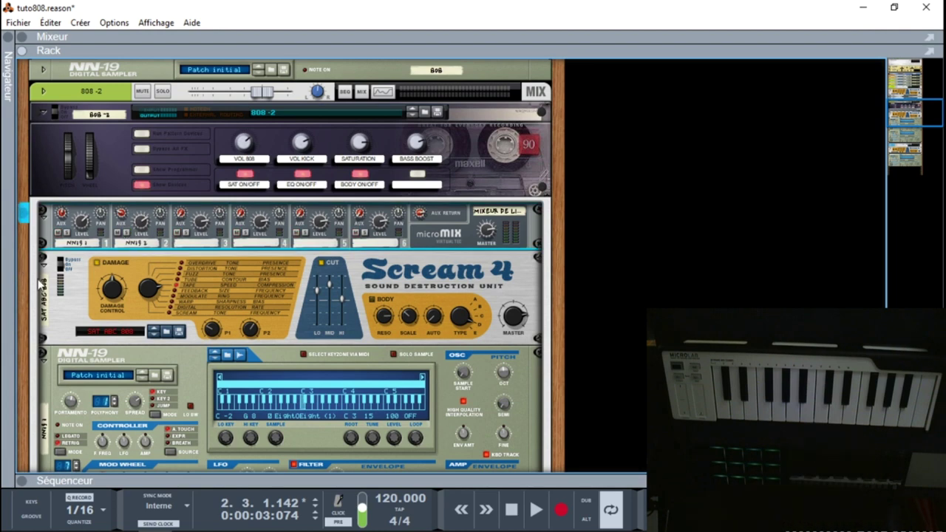
Step: Show the sequencer, switch from the 808 track back to 808 -2 to compare their sounds, and hide the sequencer again
left_click(24, 488)
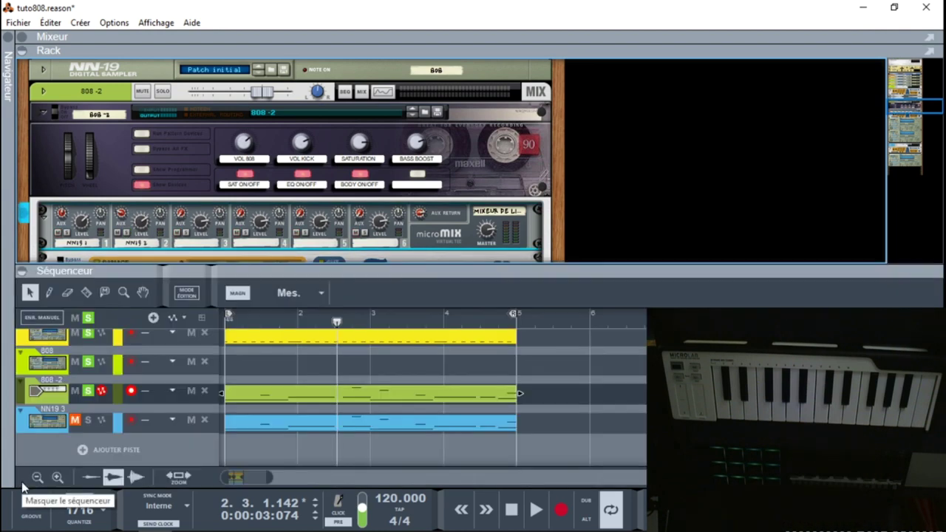
left_click(38, 366)
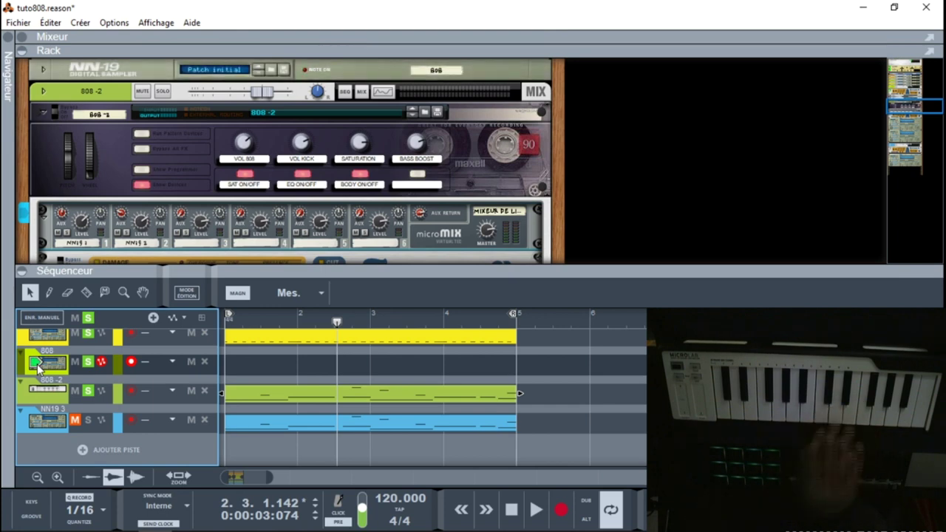
left_click(33, 398)
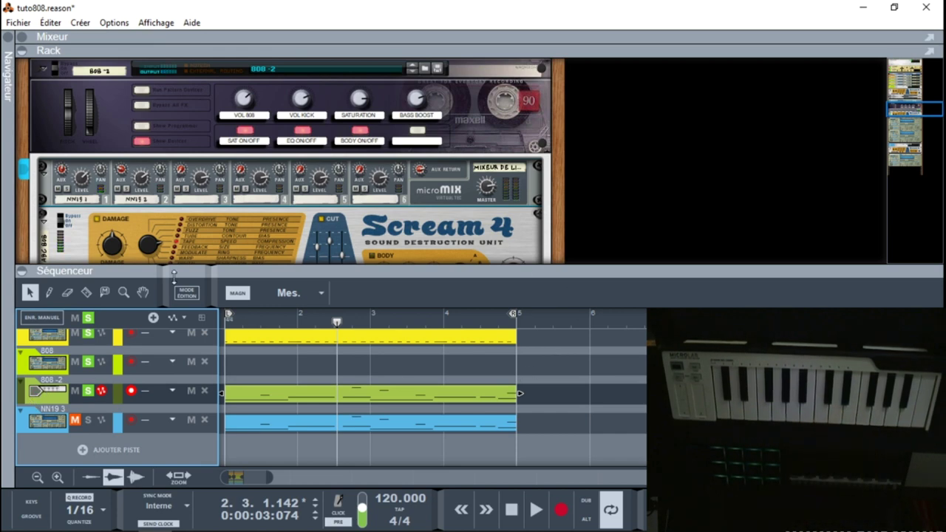
left_click(37, 272)
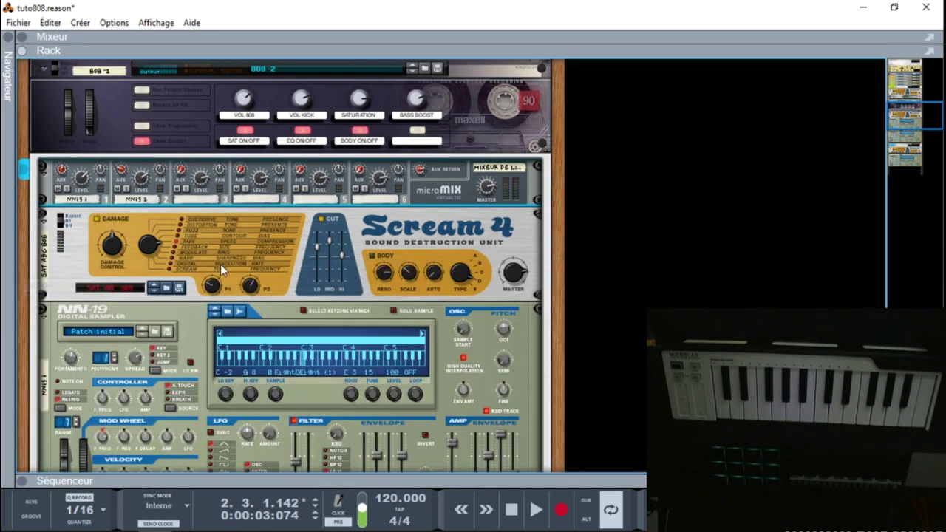